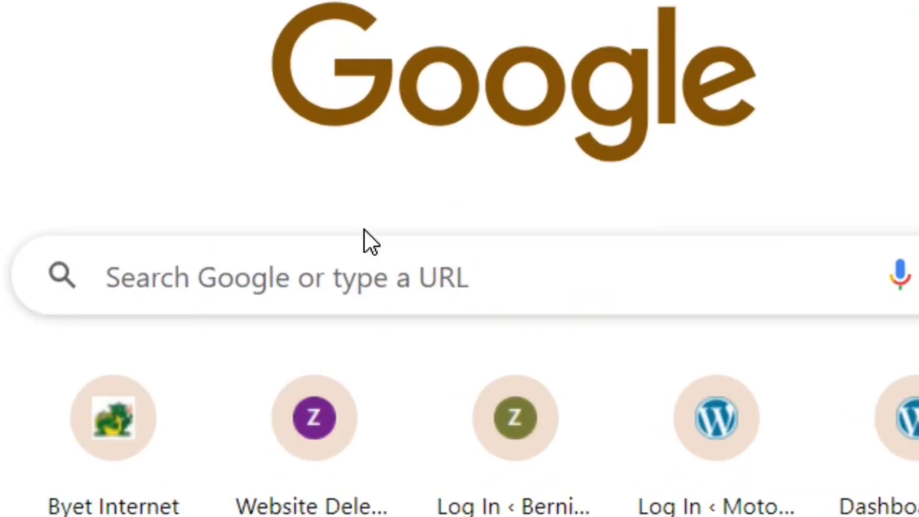
Go to the byet.host website.
left_click(230, 288)
type("byet.host")
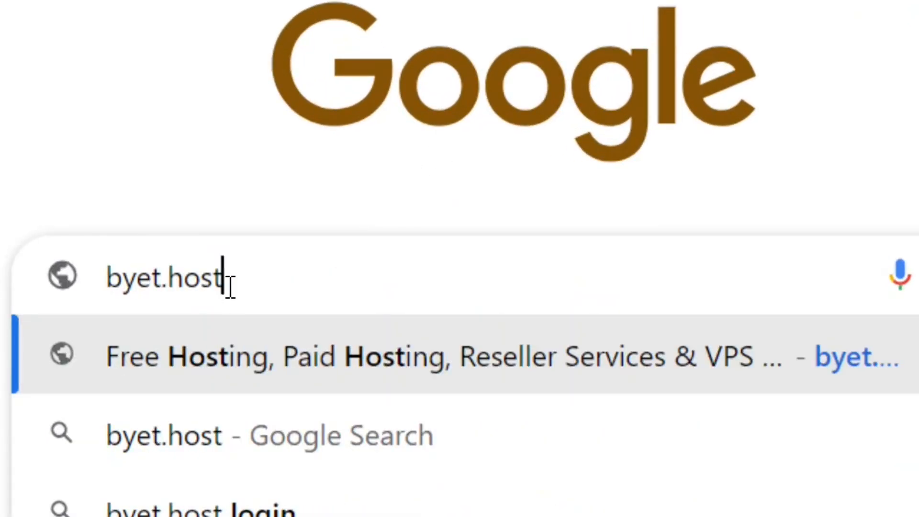
left_click_drag(241, 282, 85, 282)
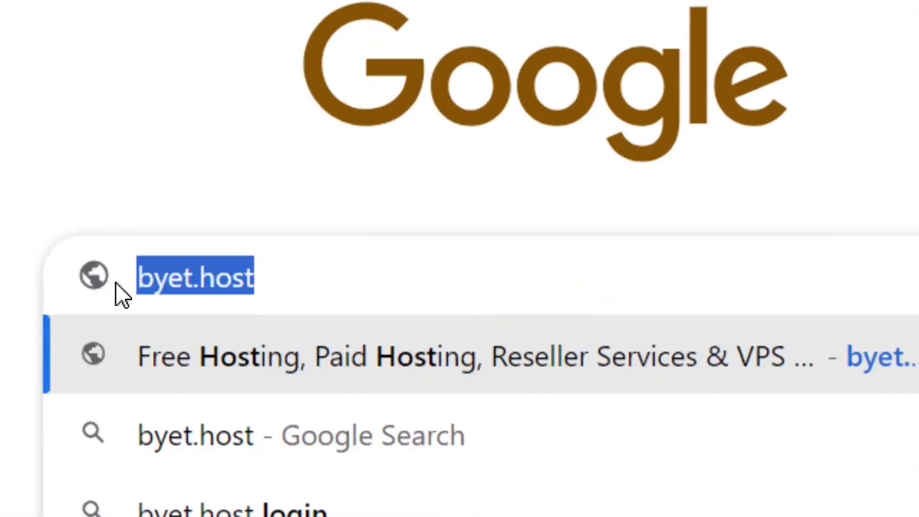
left_click(296, 280)
key("Return")
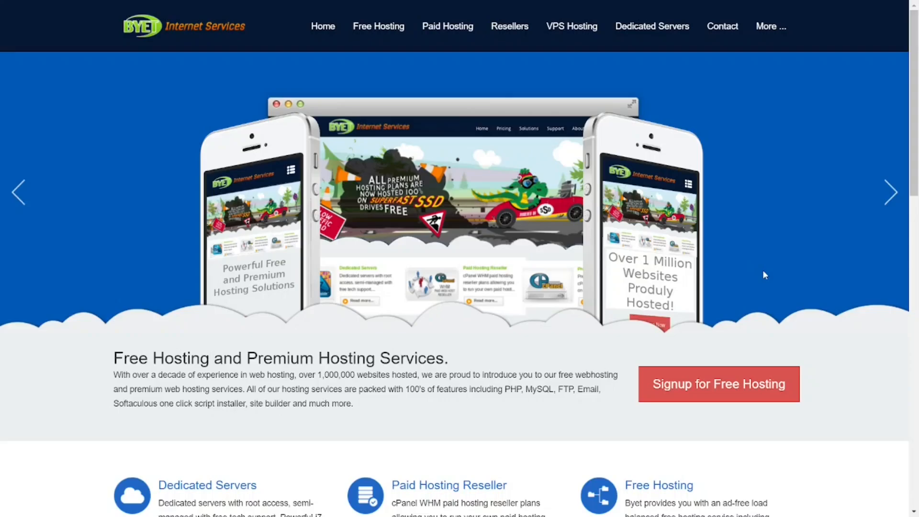
Open the Free Hosting Plans page and highlight its Free Hosting heading.
mouse_move(390, 42)
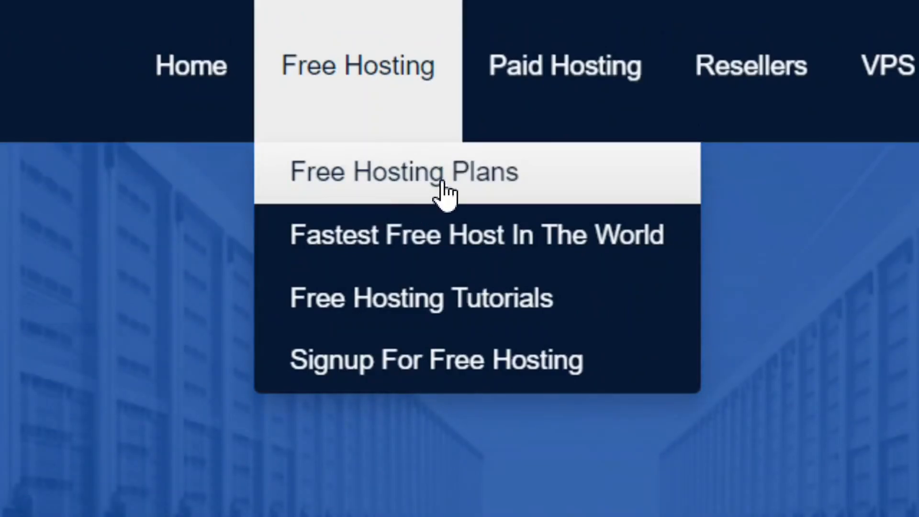
left_click(443, 179)
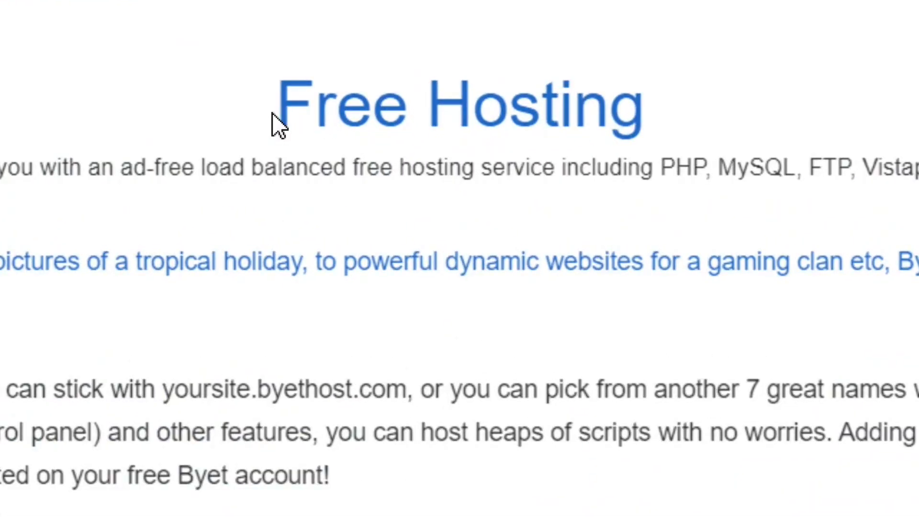
left_click_drag(272, 114, 639, 126)
left_click(682, 121)
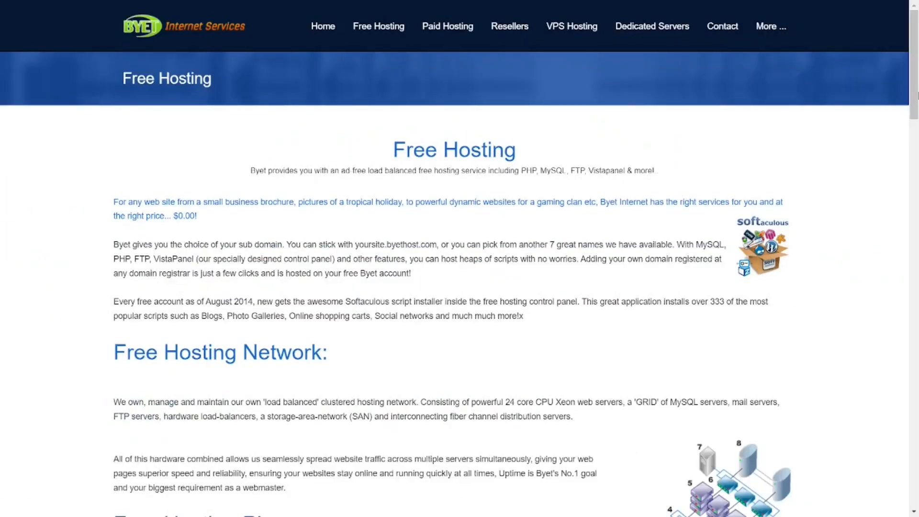
Sign up for a plan from the end of the Free Hosting page to open the free hosting signup form.
left_click_drag(917, 96, 917, 484)
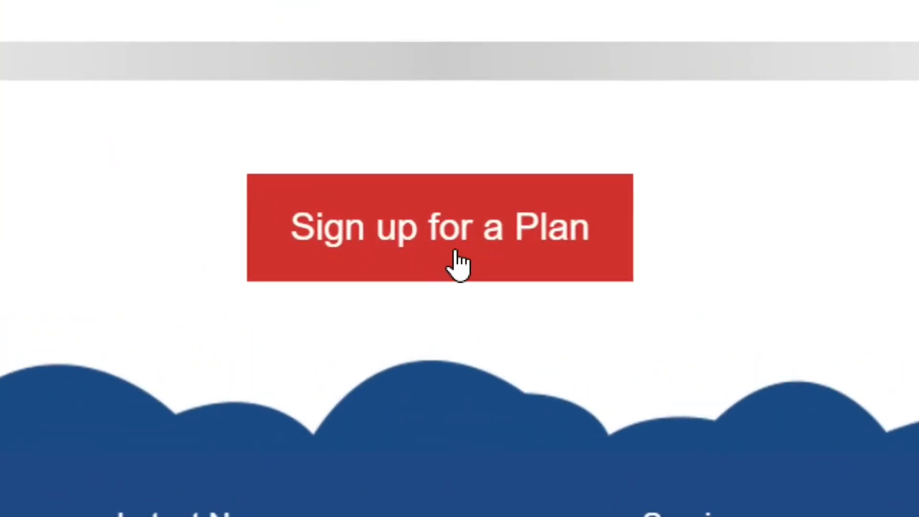
left_click(443, 256)
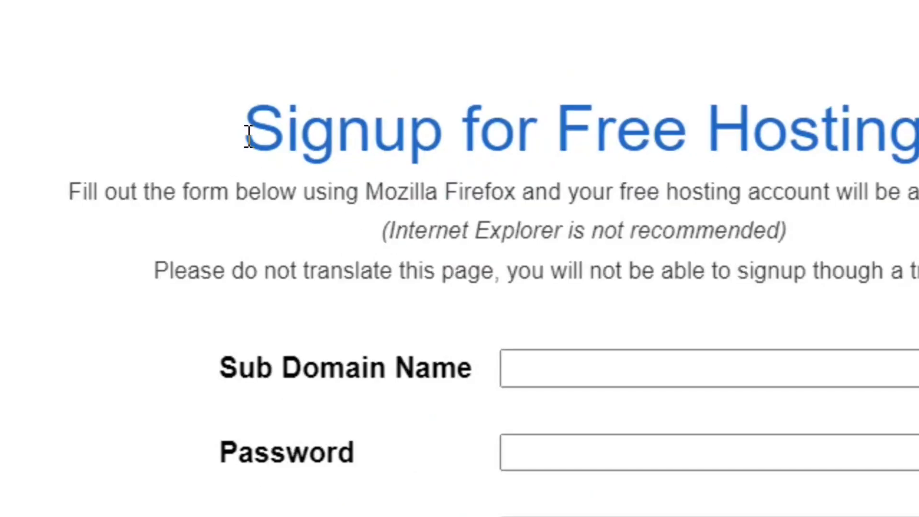
left_click_drag(248, 136, 917, 129)
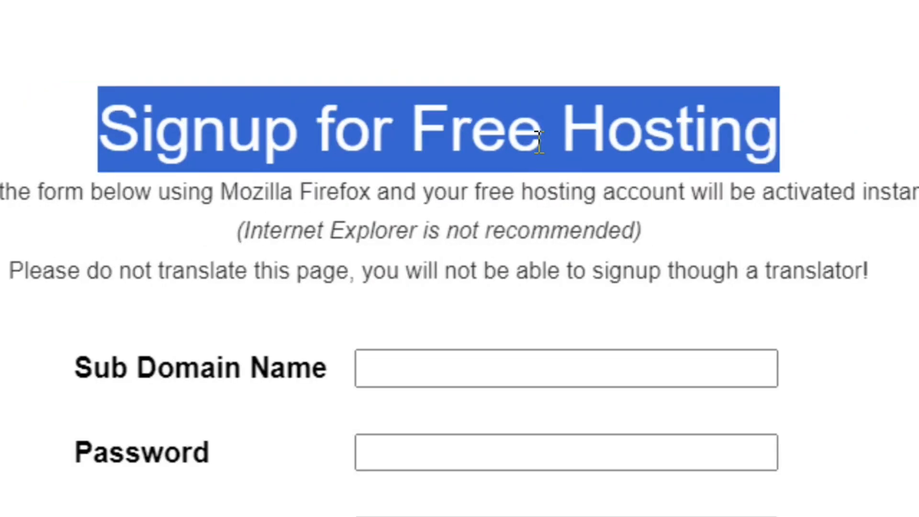
left_click(539, 141)
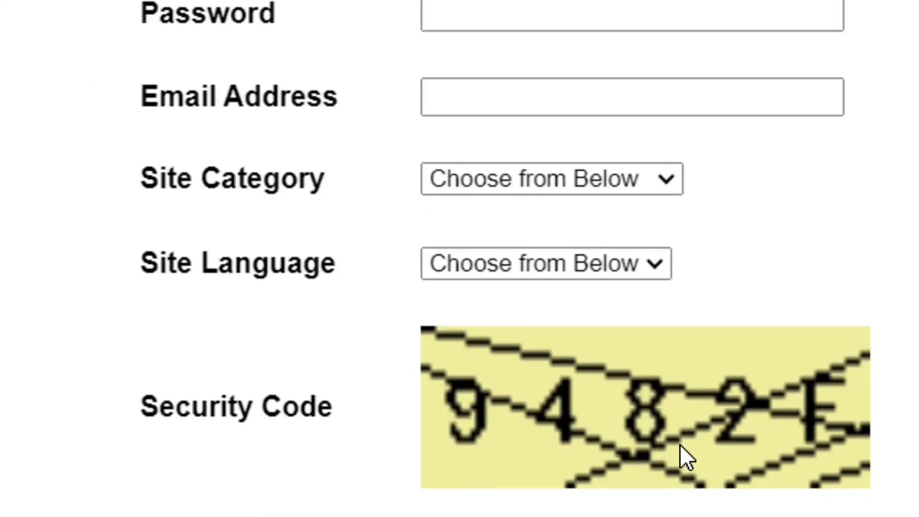
Fill in the signup form with site category Personal, site language English and sub domain name Bernice Trading.
left_click(671, 182)
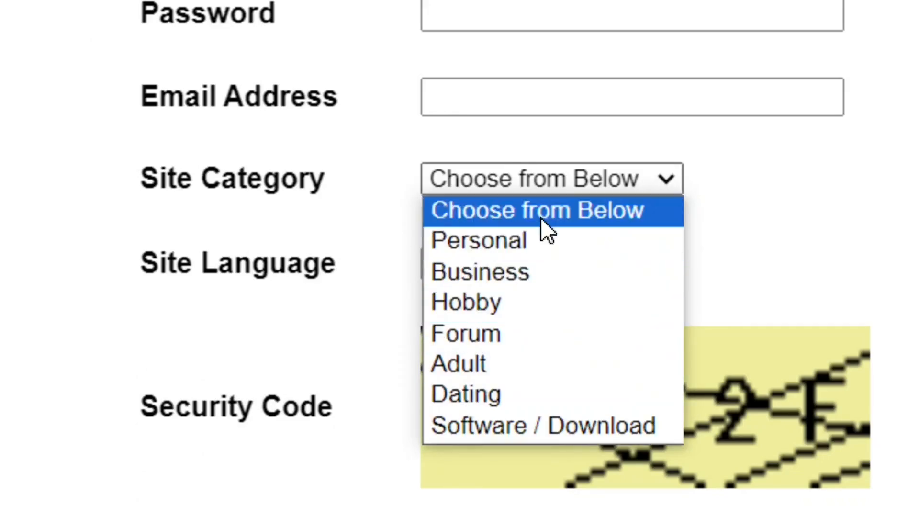
left_click(556, 247)
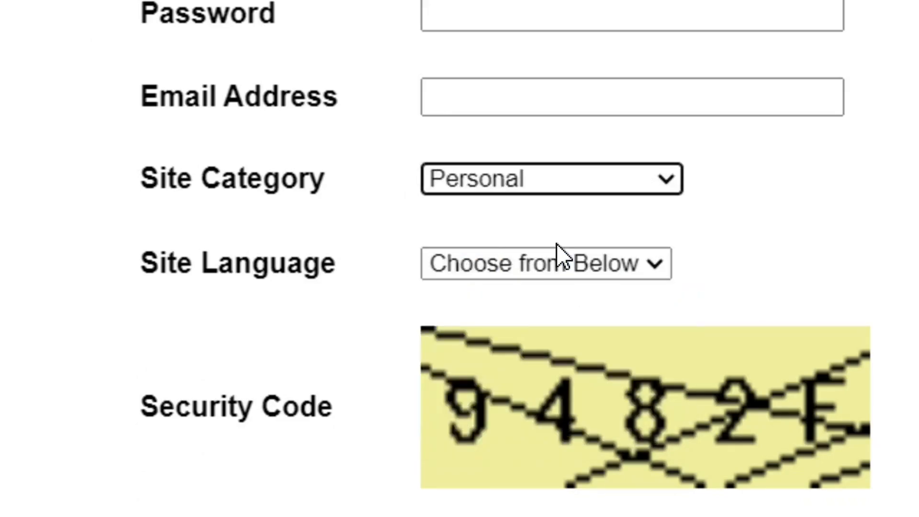
left_click(662, 263)
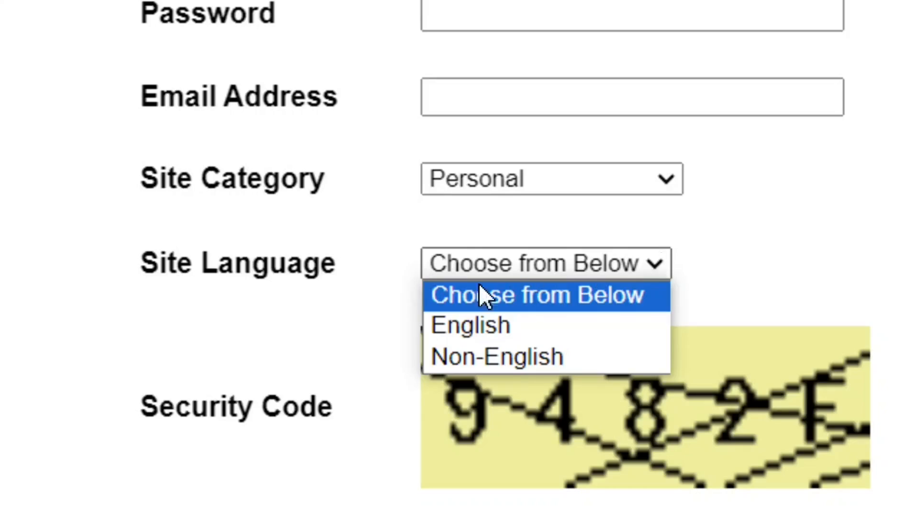
left_click(507, 325)
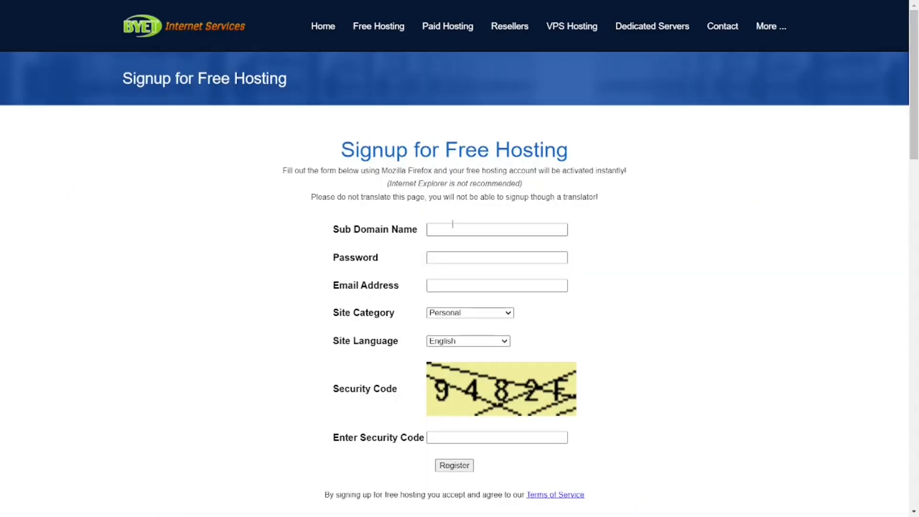
left_click(482, 229)
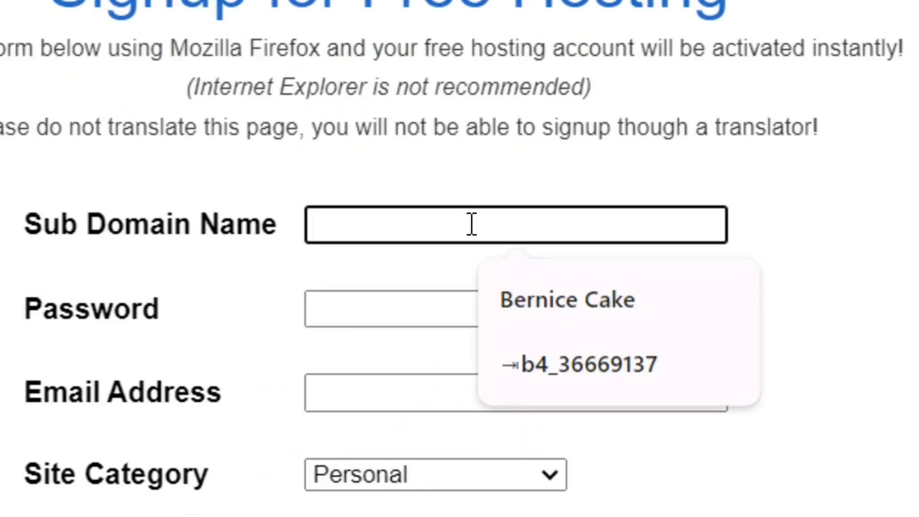
type("Bernice Trading")
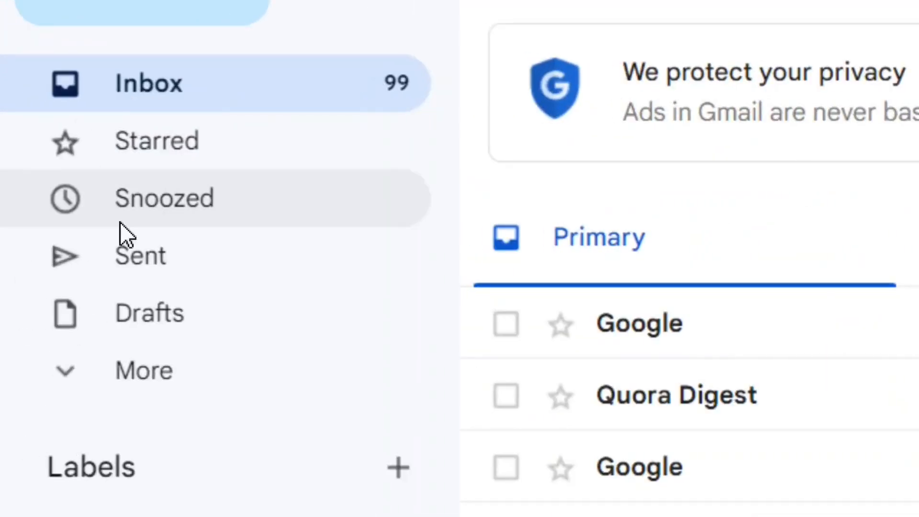
In the Gmail spam folder, open the newest Hosting Activation message and report it as not spam.
left_click(148, 404)
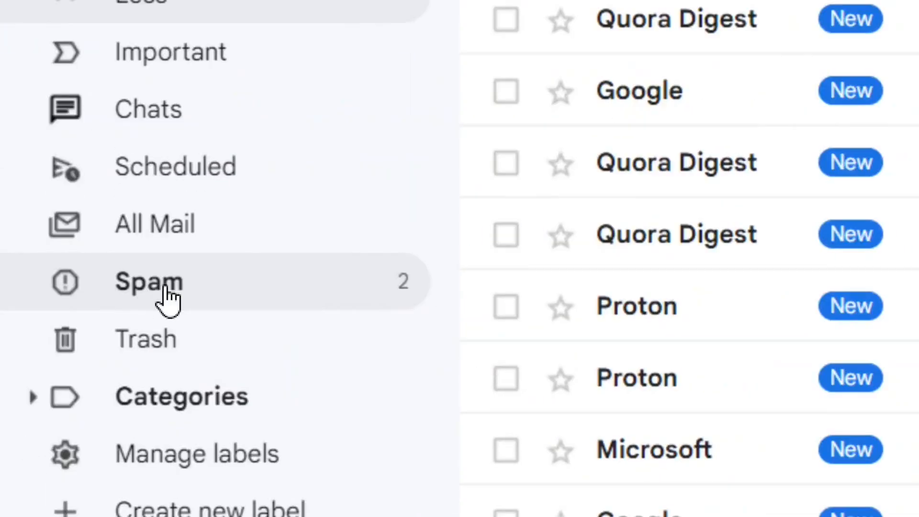
left_click(177, 298)
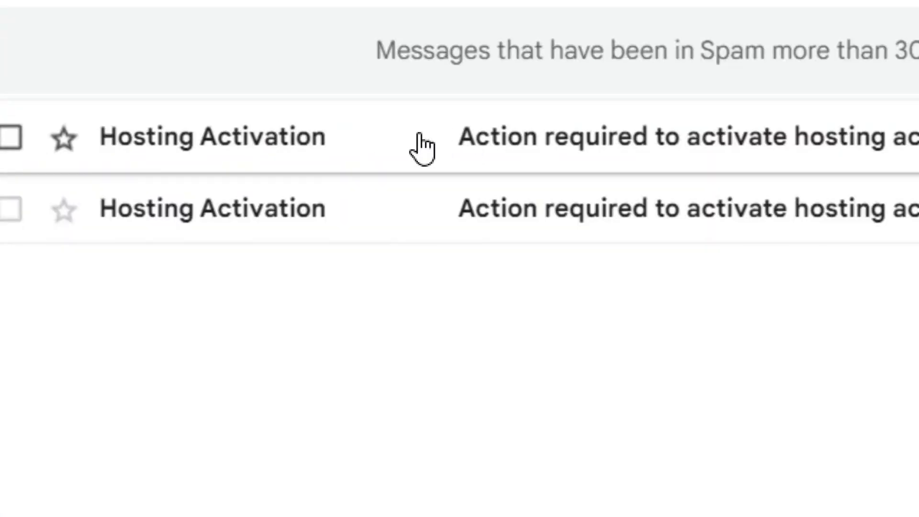
left_click(419, 135)
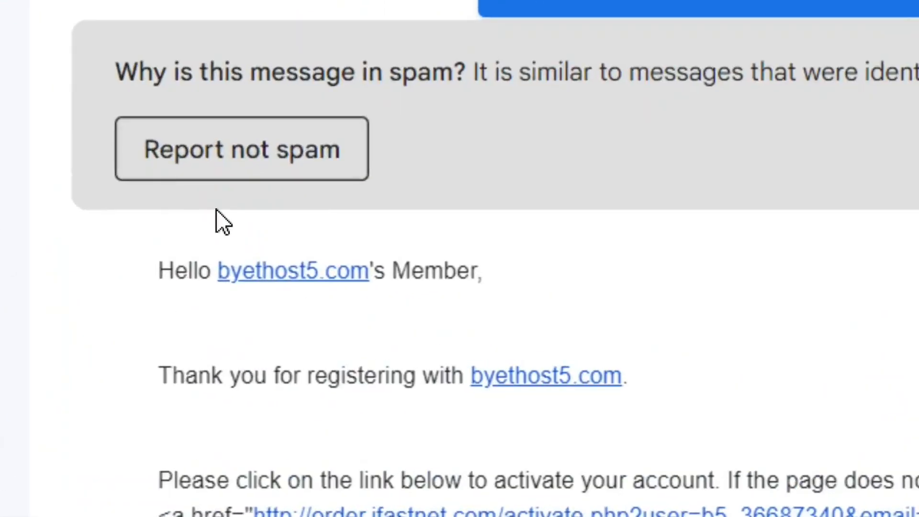
left_click(242, 164)
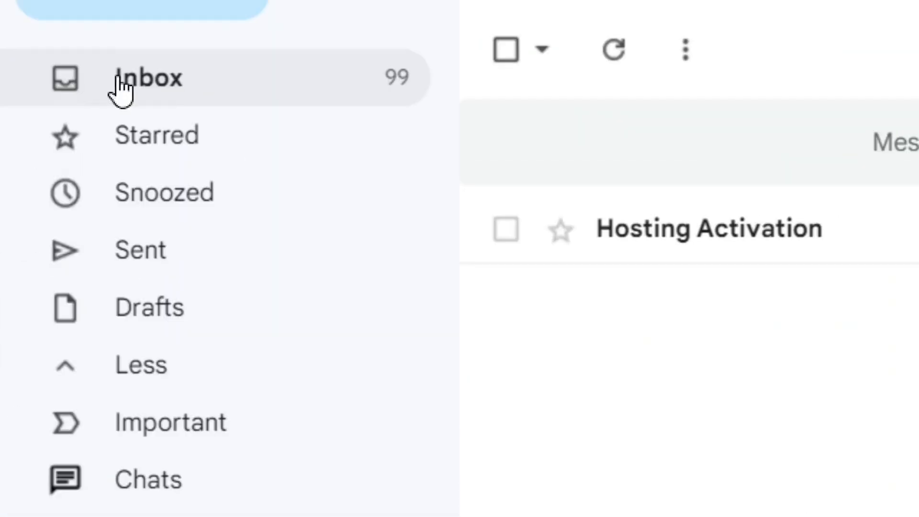
Open the Hosting Activation email from the inbox and follow its account activation link.
left_click(188, 86)
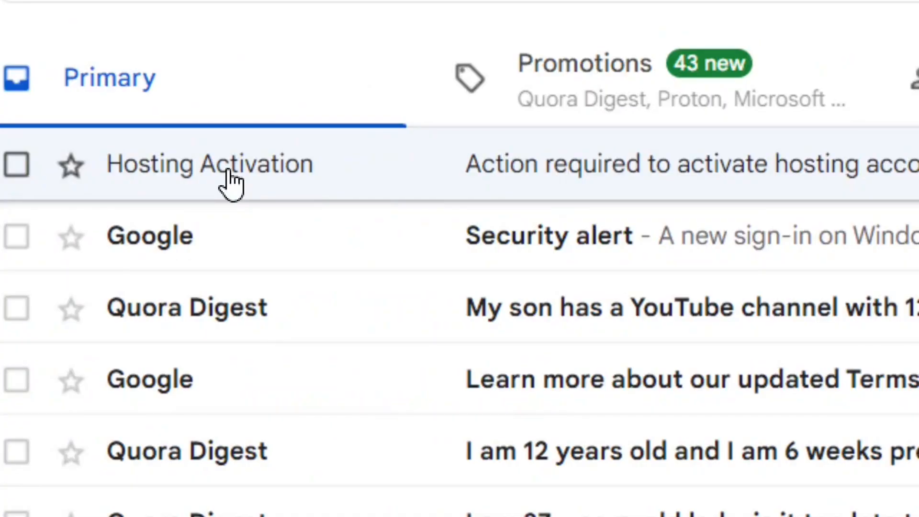
left_click(704, 340)
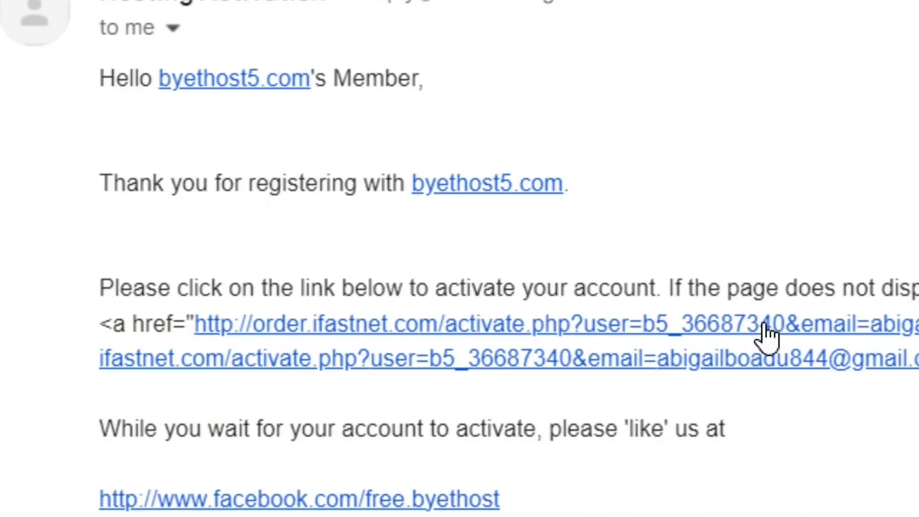
left_click(500, 332)
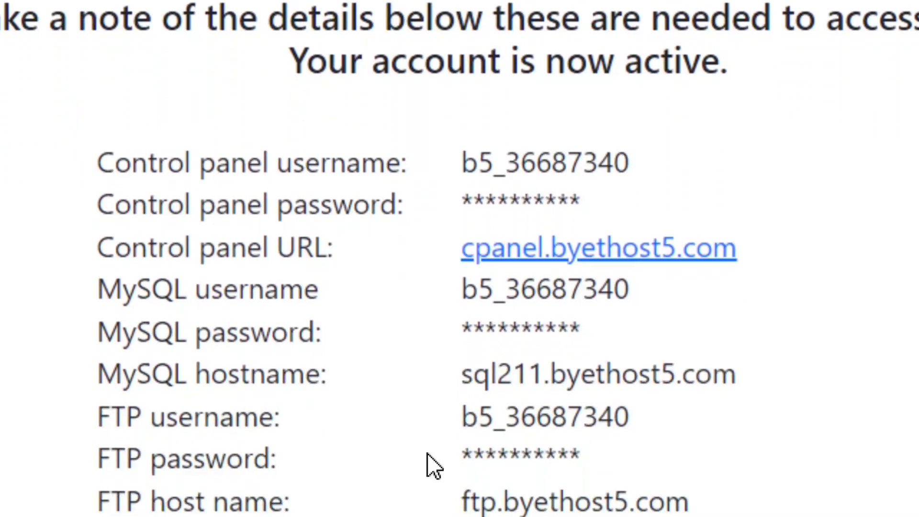
Open the new website's URL from the account details in a new tab and highlight the cPanel upload instructions.
scroll(434, 466, "down", 2)
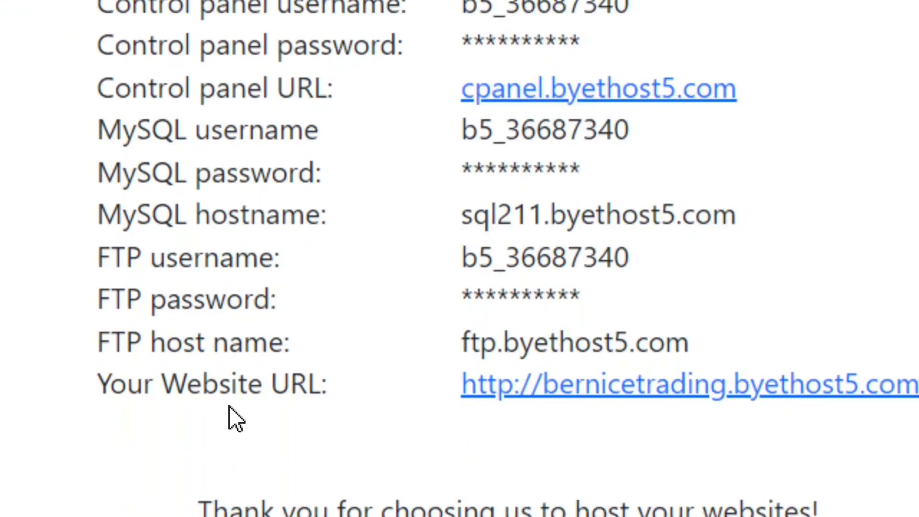
left_click_drag(118, 385, 334, 381)
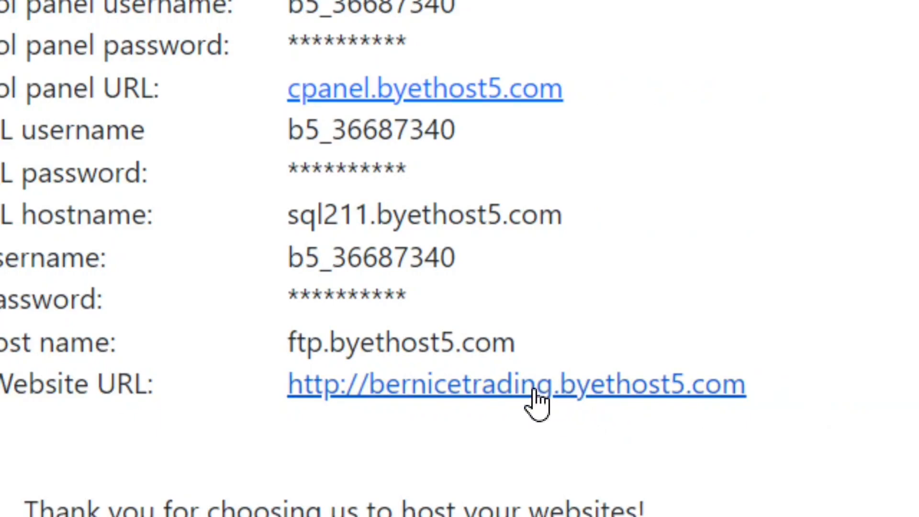
right_click(536, 391)
left_click(734, 430)
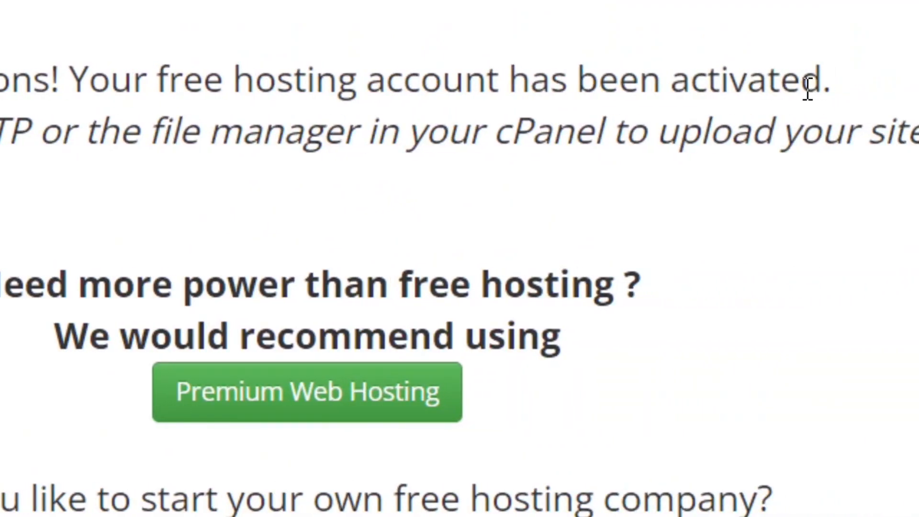
left_click_drag(503, 139, 906, 137)
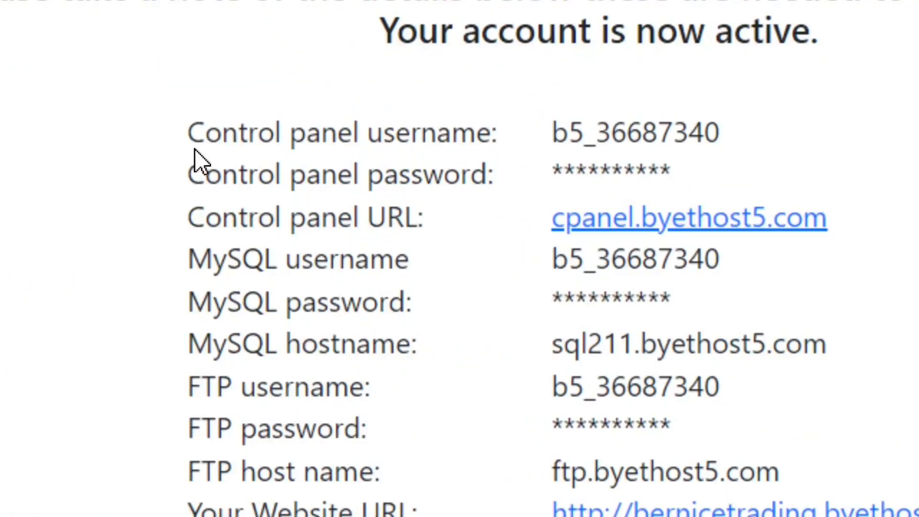
Copy the control panel username from the activated account's details.
left_click_drag(191, 136, 498, 139)
left_click(555, 132)
left_click_drag(555, 133, 724, 152)
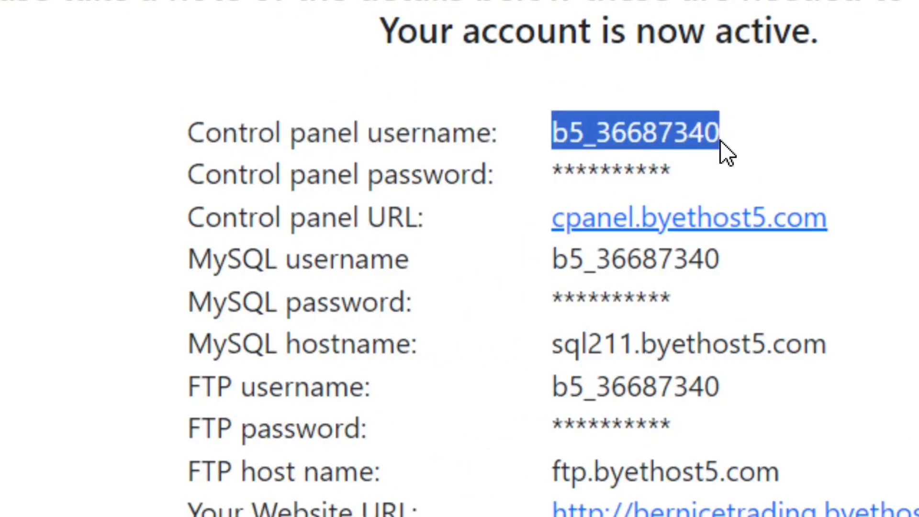
right_click(726, 152)
left_click(771, 181)
Open the control panel URL in a new tab and dismiss the notice on the login page.
left_click_drag(188, 217, 407, 223)
left_click(421, 223)
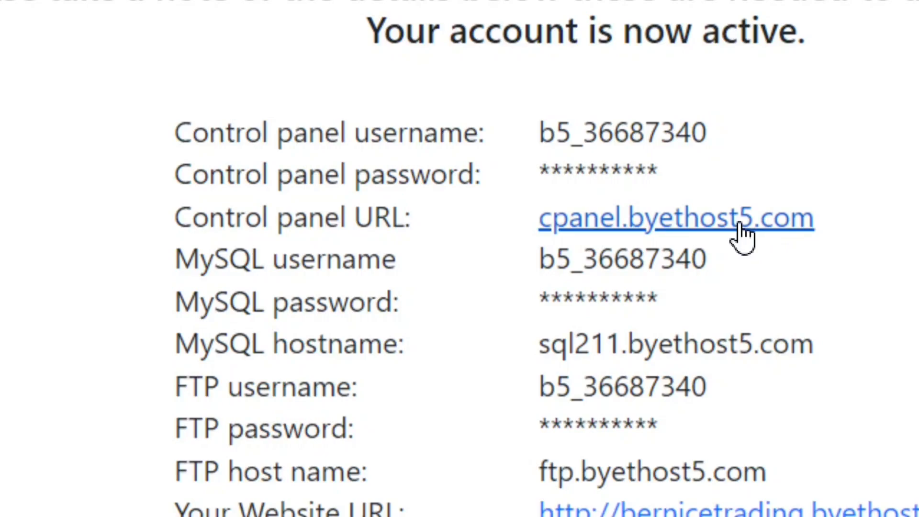
right_click(742, 235)
left_click(841, 262)
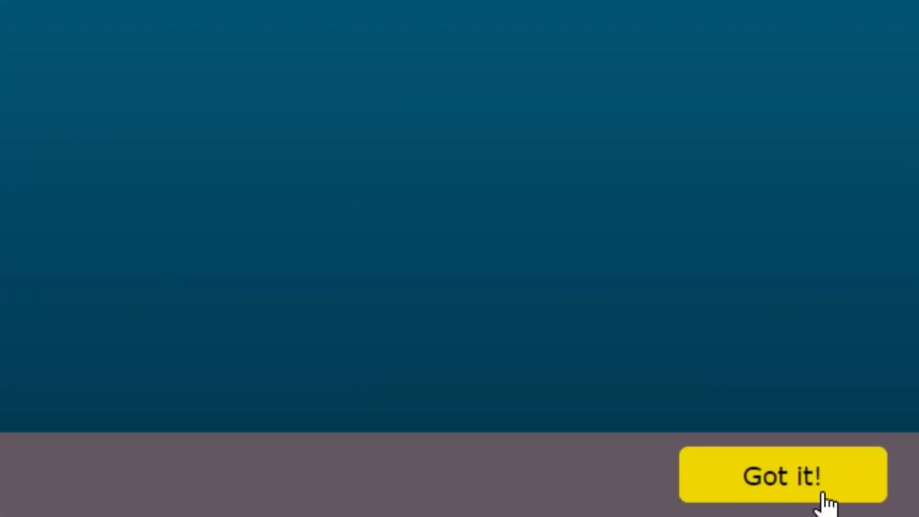
left_click(808, 488)
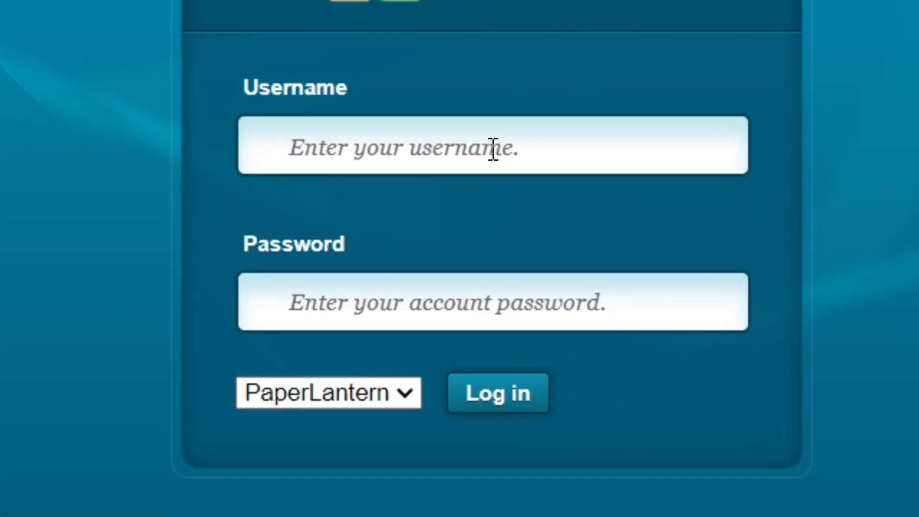
Log in to the control panel with the copied username and approve the email alerts request.
right_click(479, 149)
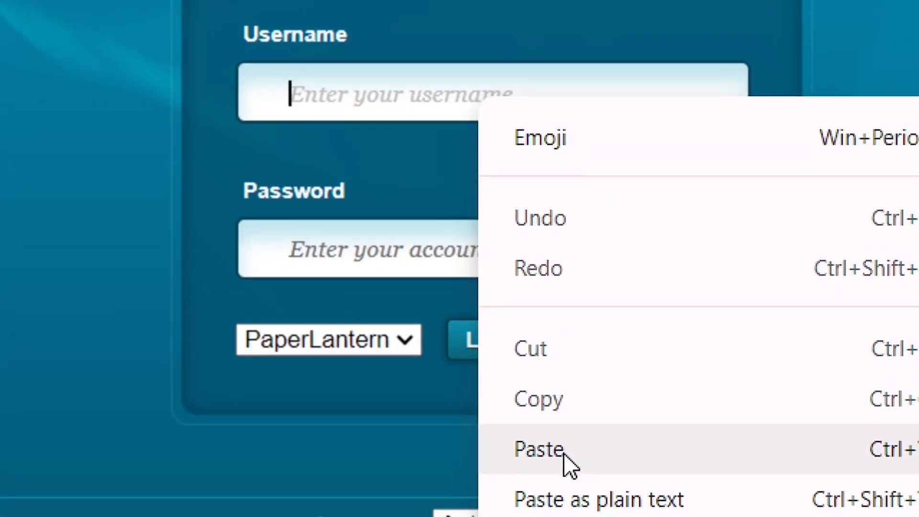
left_click(567, 452)
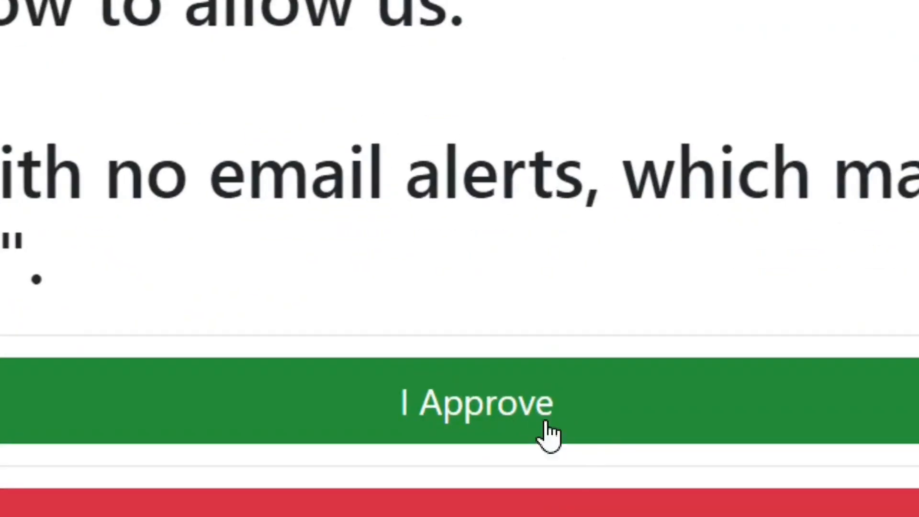
left_click(478, 414)
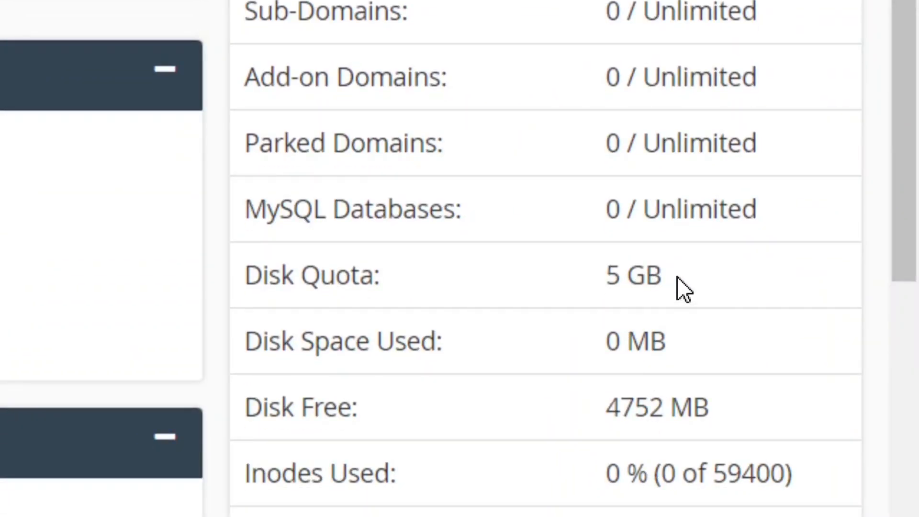
Check the disk quota in the control panel's account statistics.
left_click_drag(674, 276, 595, 277)
left_click(668, 283)
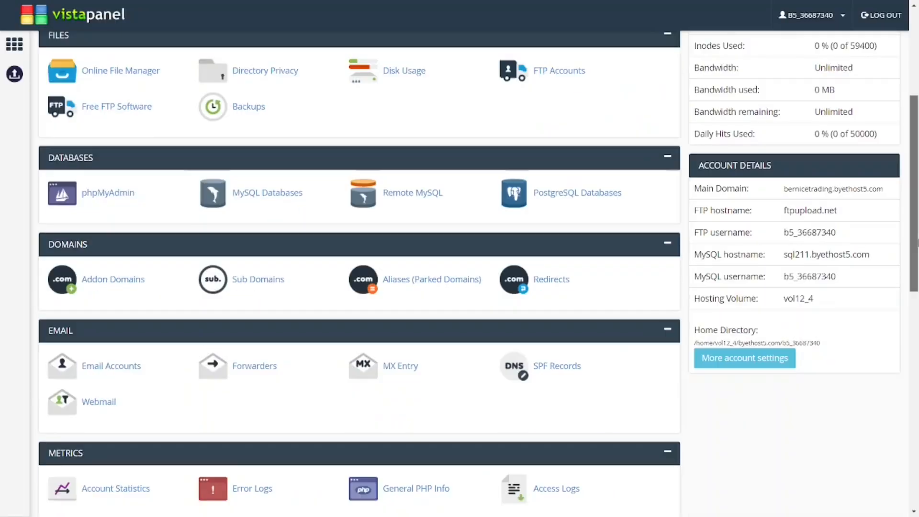
Open the Softaculous Apps Installer from the control panel and choose Quick Install for WordPress.
scroll(276, 321, "down", 7)
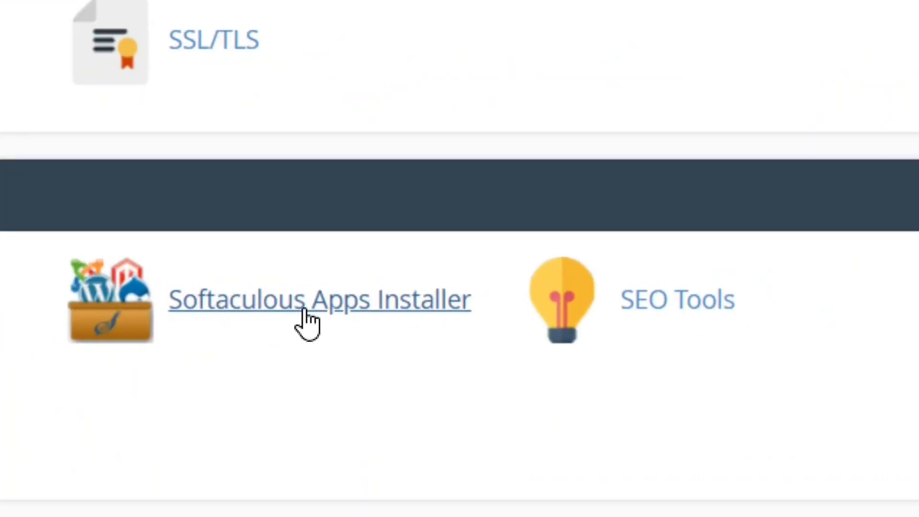
left_click(277, 314)
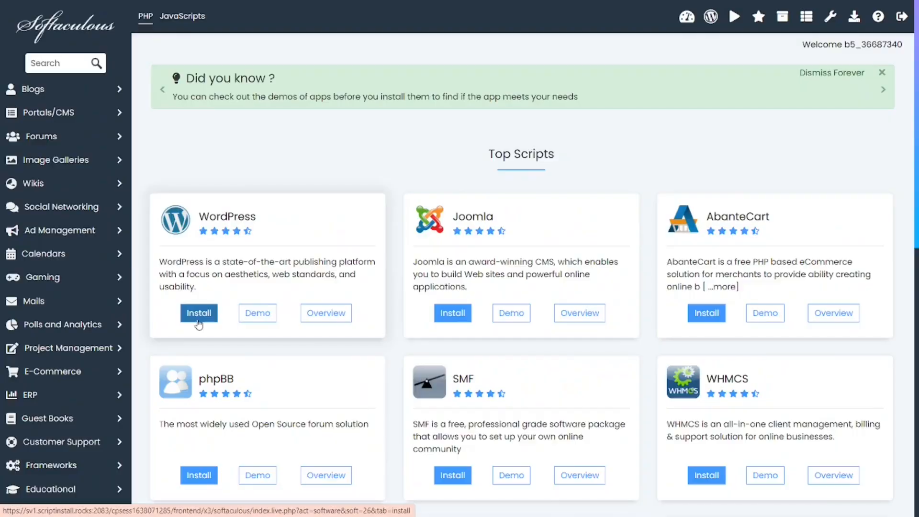
left_click(223, 444)
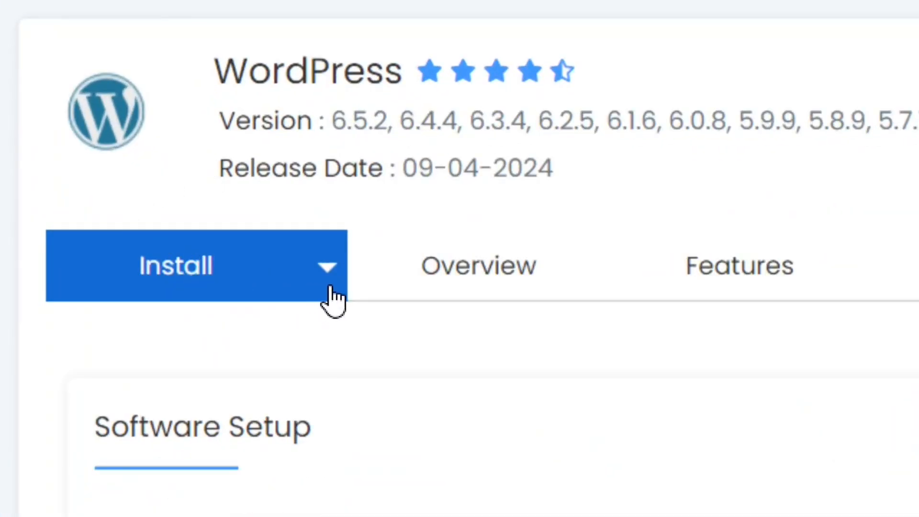
left_click(331, 287)
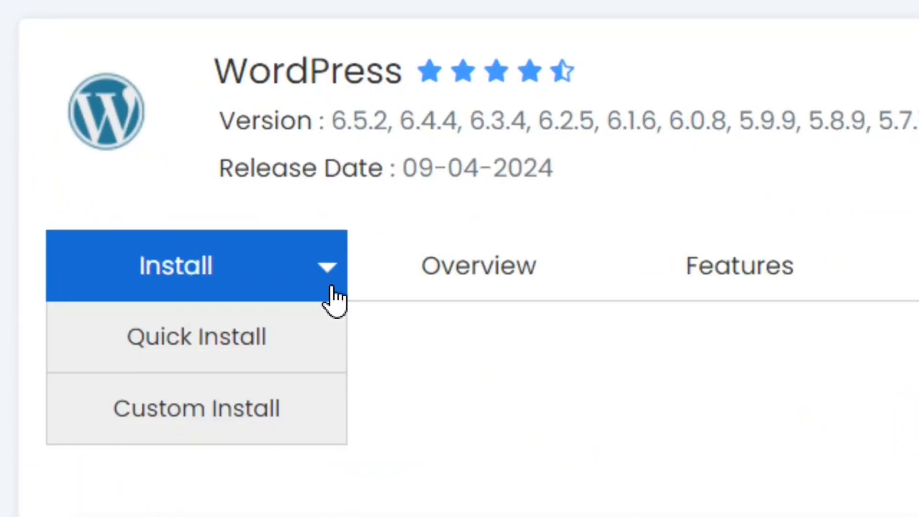
left_click(194, 356)
Review the admin username and password fields on the WordPress setup form and run the installation.
scroll(152, 129, "down", 5)
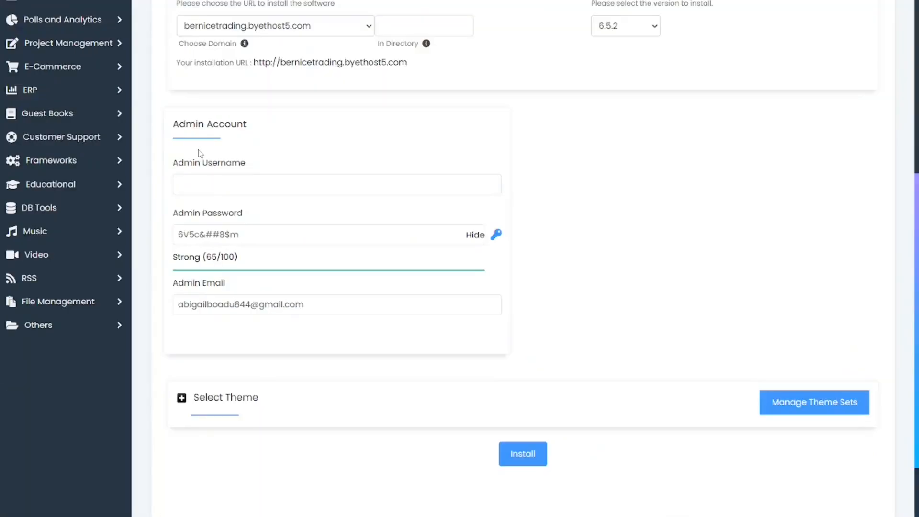
left_click_drag(277, 109, 159, 118)
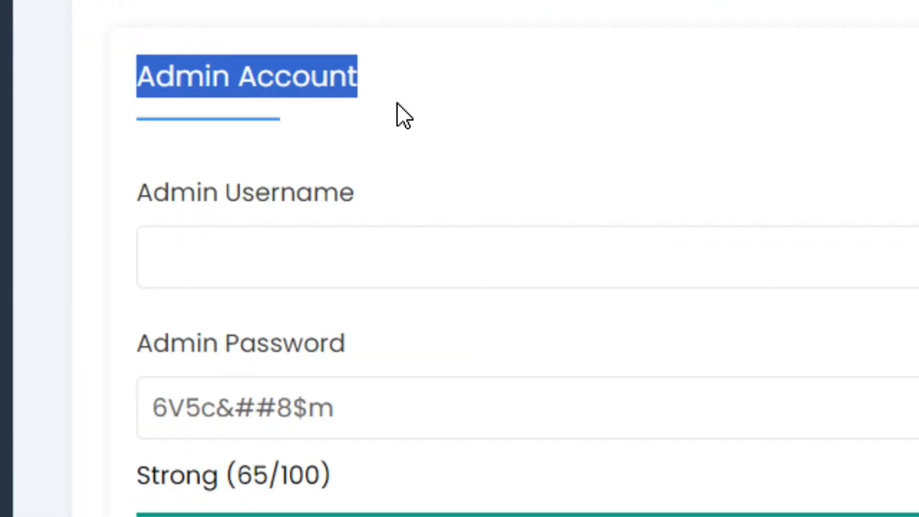
left_click(297, 121)
left_click(258, 260)
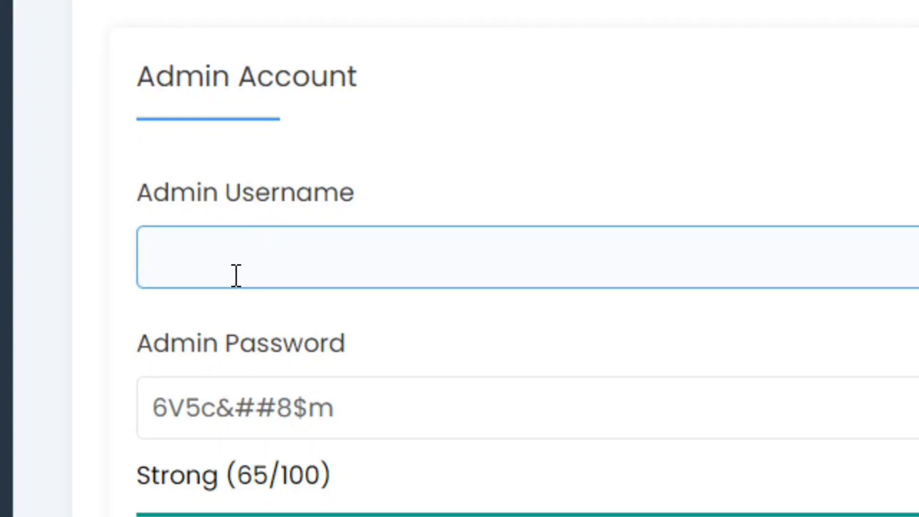
scroll(301, 420, "down", 1)
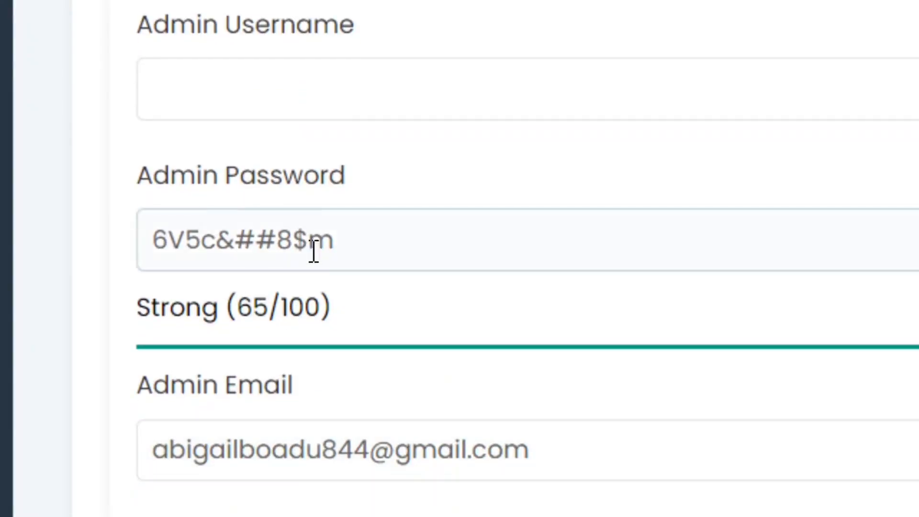
left_click_drag(339, 245, 132, 245)
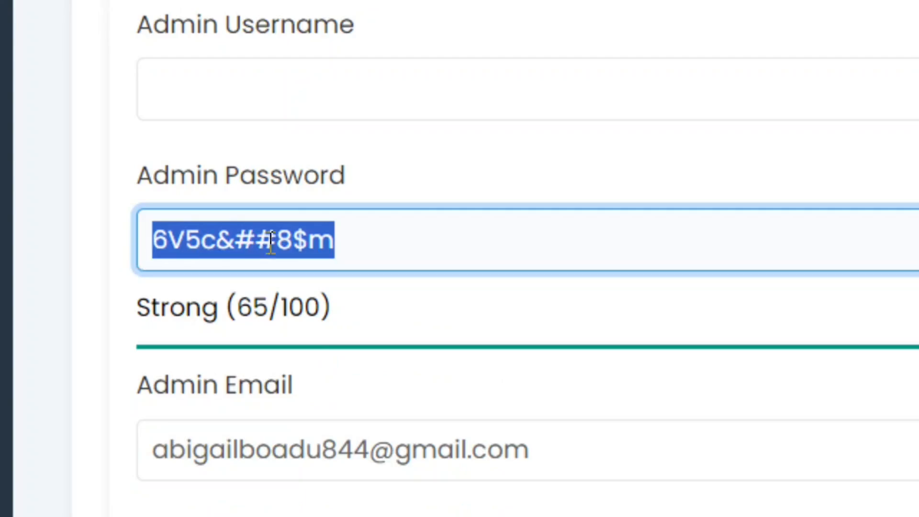
left_click(437, 241)
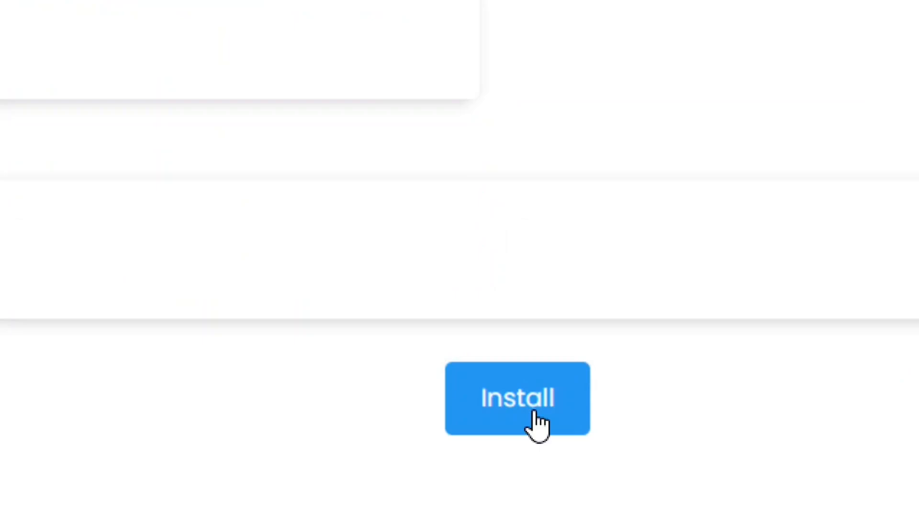
left_click(535, 412)
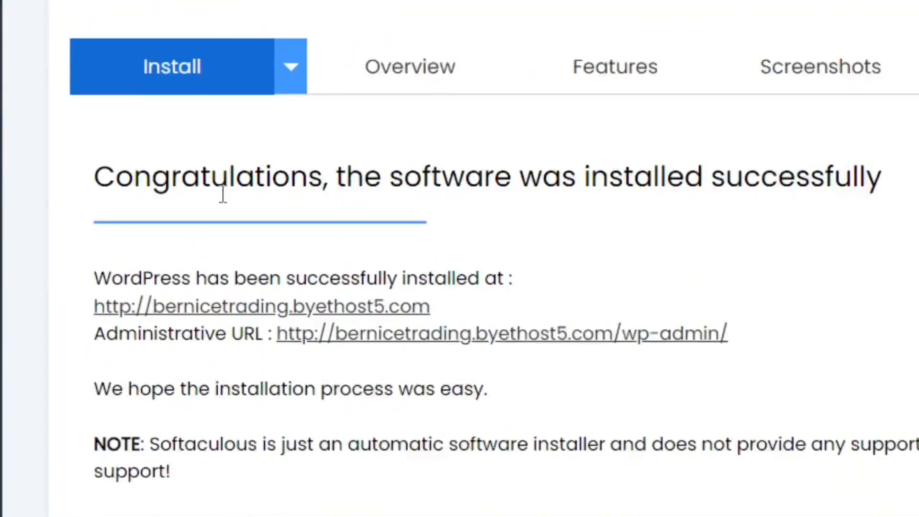
Read the installation result and open the new WordPress site's administrative URL.
left_click_drag(172, 187, 460, 193)
left_click_drag(807, 191, 918, 188)
left_click(653, 222)
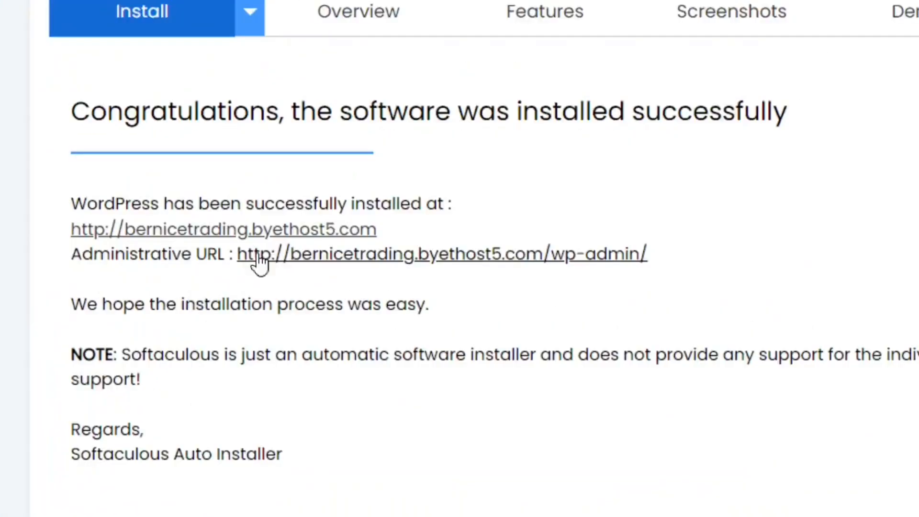
left_click_drag(72, 253, 225, 267)
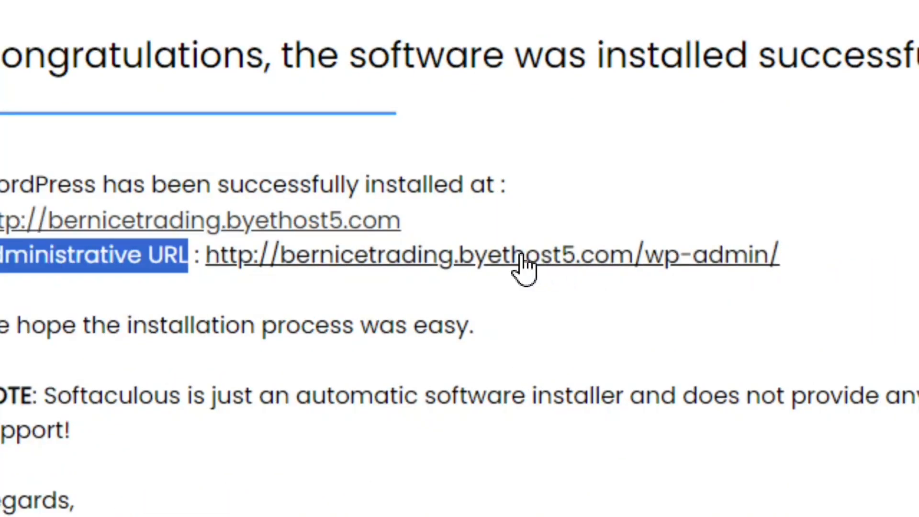
left_click(677, 256)
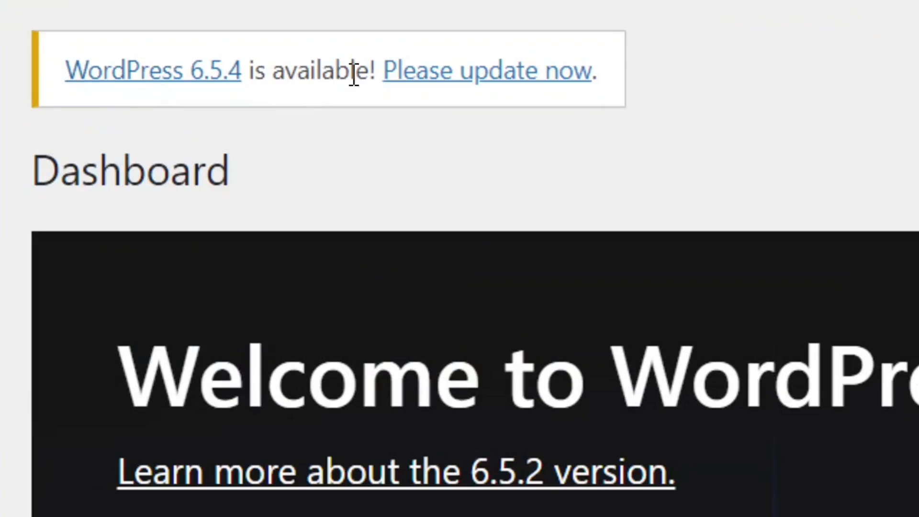
Update WordPress to version 6.5.4 from the dashboard's update notice.
left_click(509, 81)
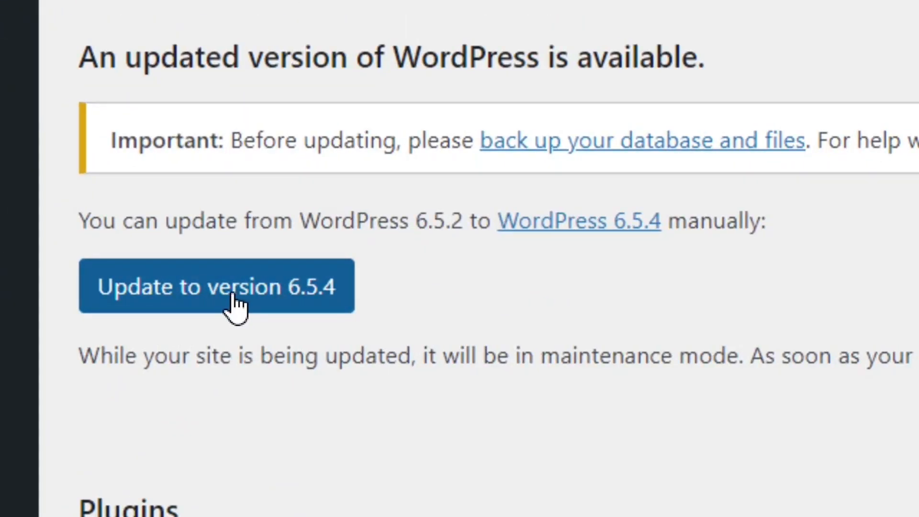
left_click(234, 306)
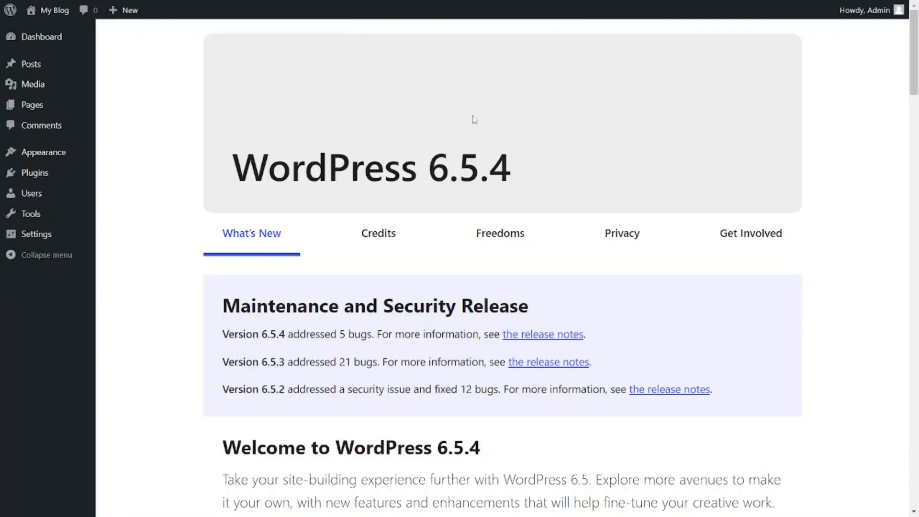
Visit the live My Blog site and look through its default homepage.
mouse_move(53, 19)
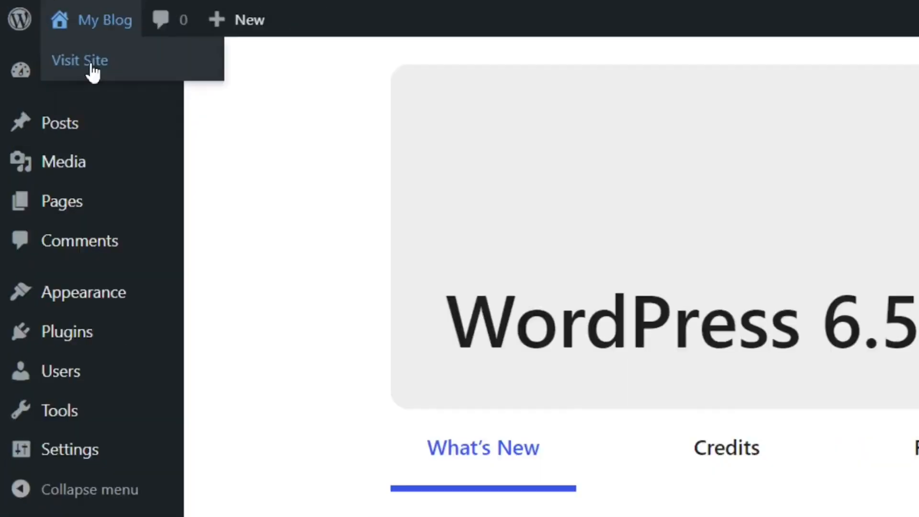
left_click(134, 103)
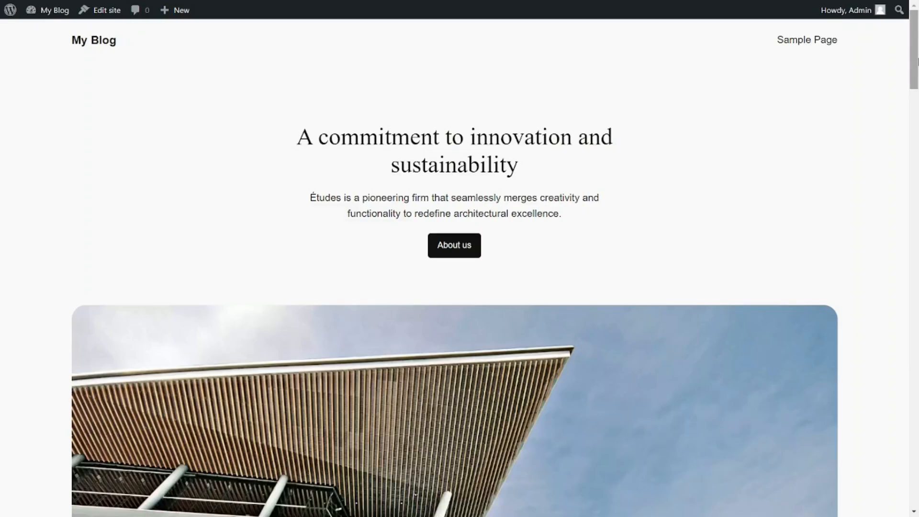
scroll(460, 258, "down", 10)
left_click_drag(918, 167, 918, 483)
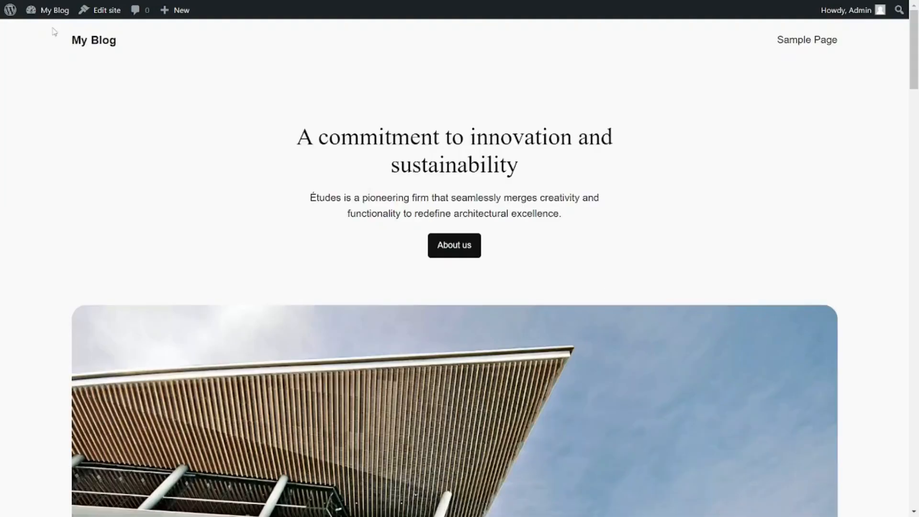
Return to the WordPress dashboard and open the theme library for adding a new theme.
mouse_move(52, 21)
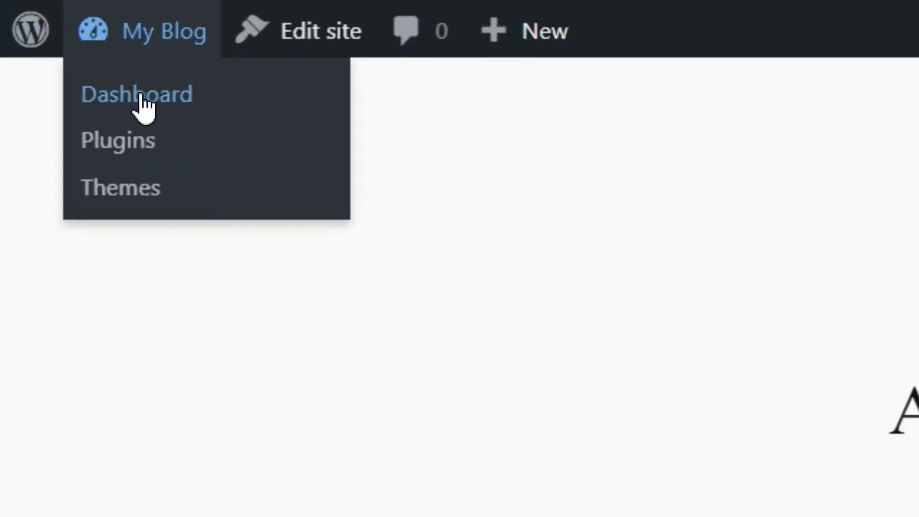
left_click(142, 98)
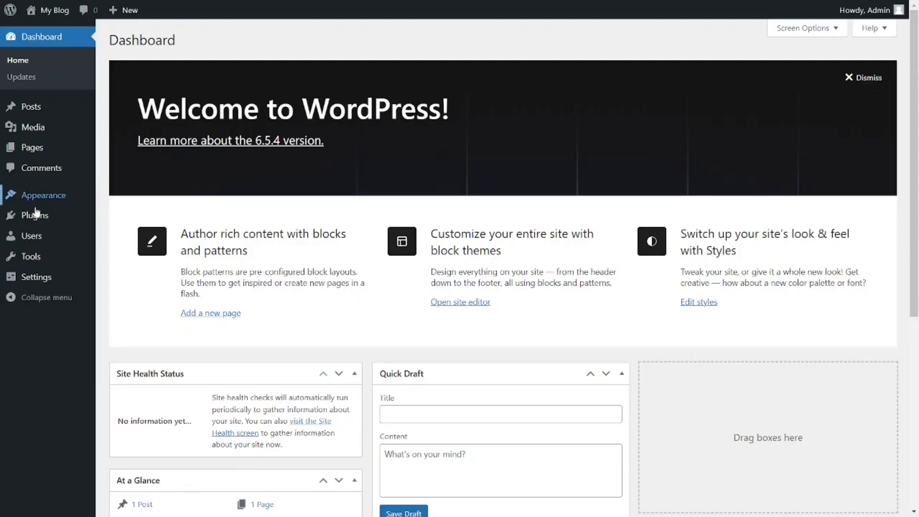
mouse_move(43, 207)
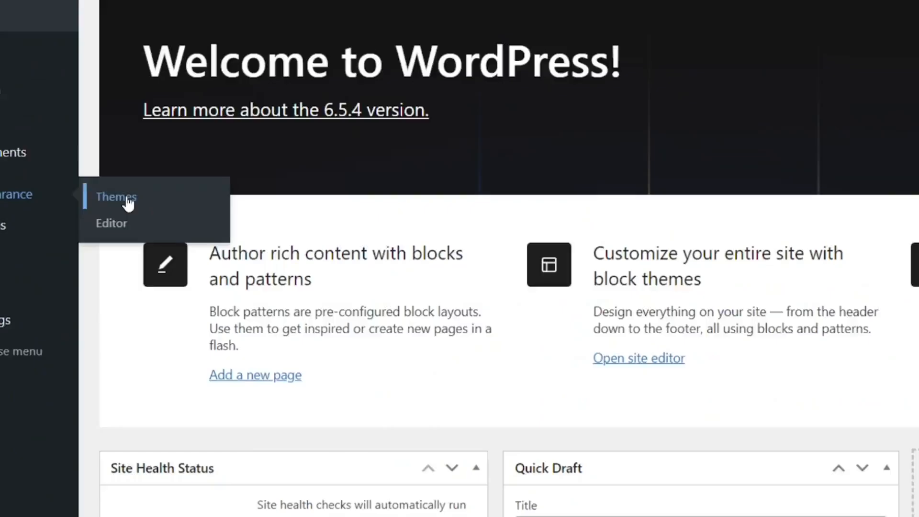
left_click(382, 193)
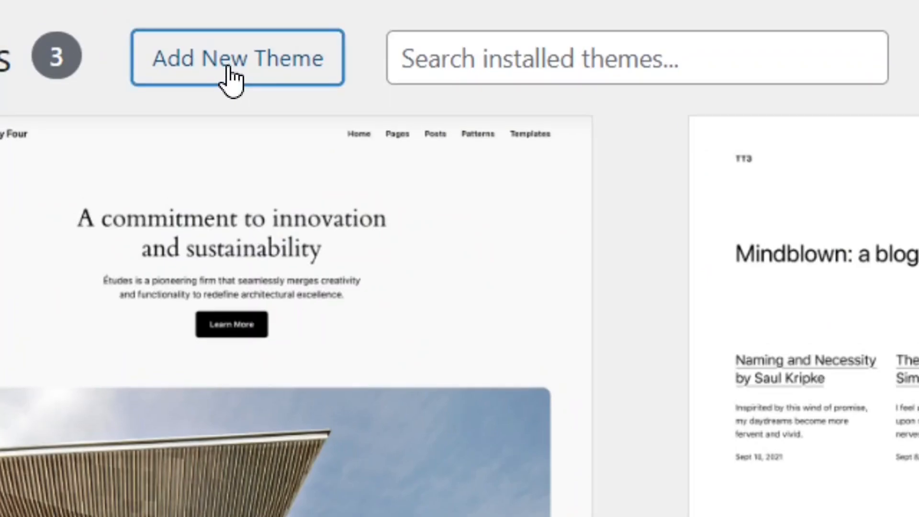
left_click(228, 68)
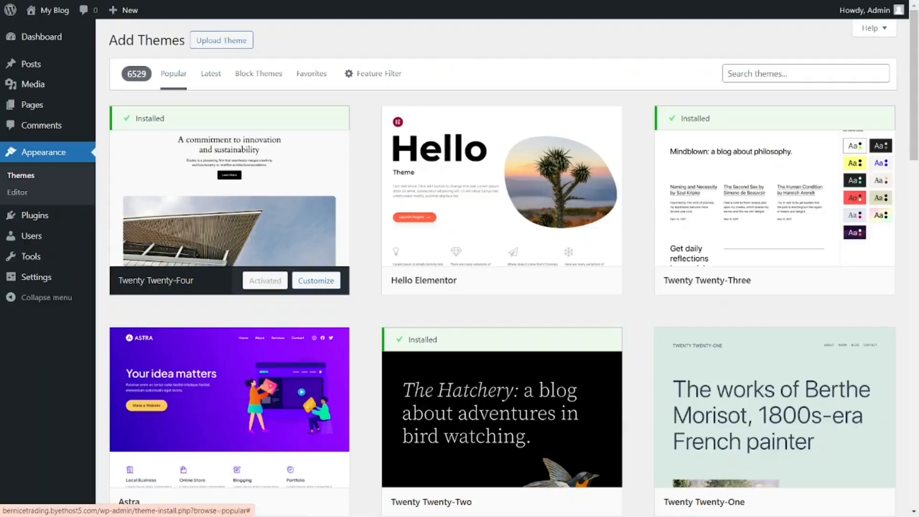
Preview the Astra theme, install it and activate it.
scroll(249, 230, "down", 4)
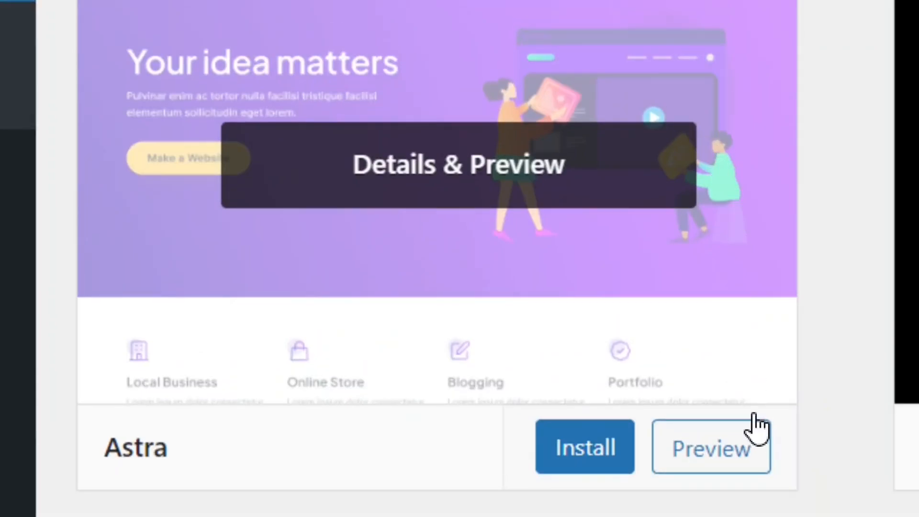
left_click(744, 462)
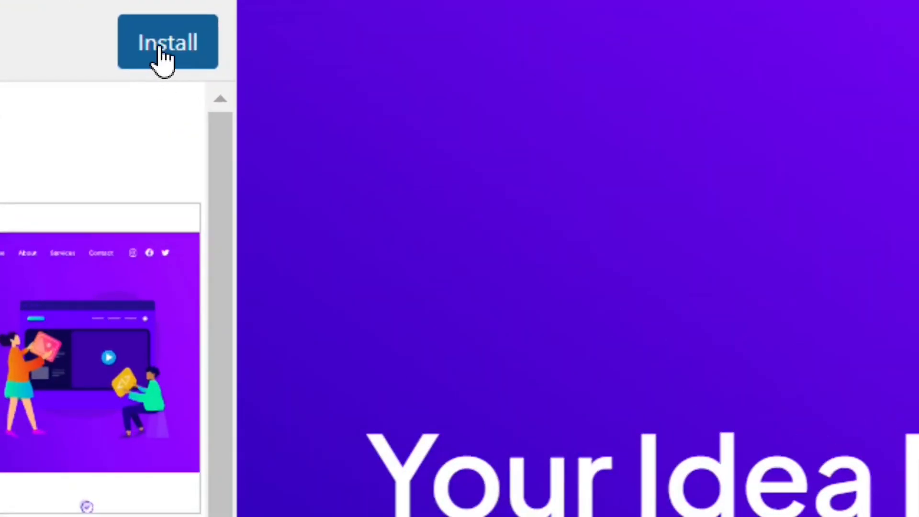
left_click(161, 57)
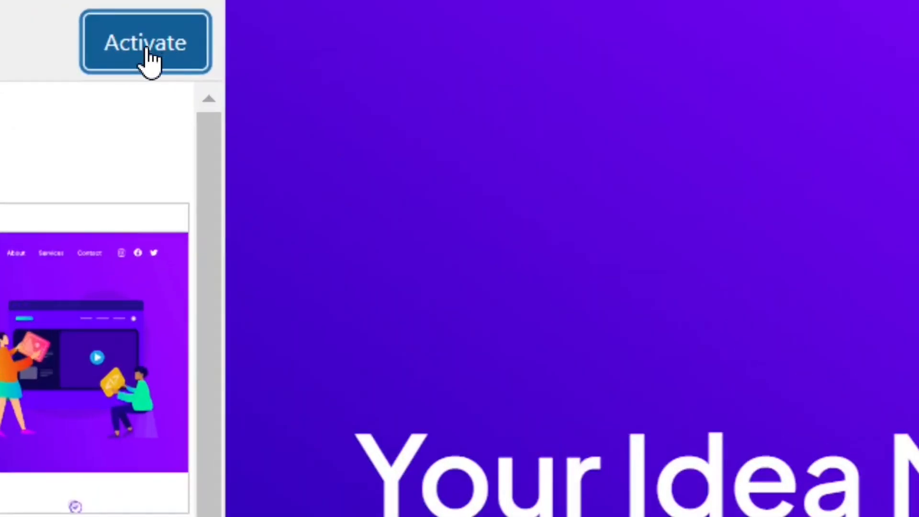
left_click(148, 52)
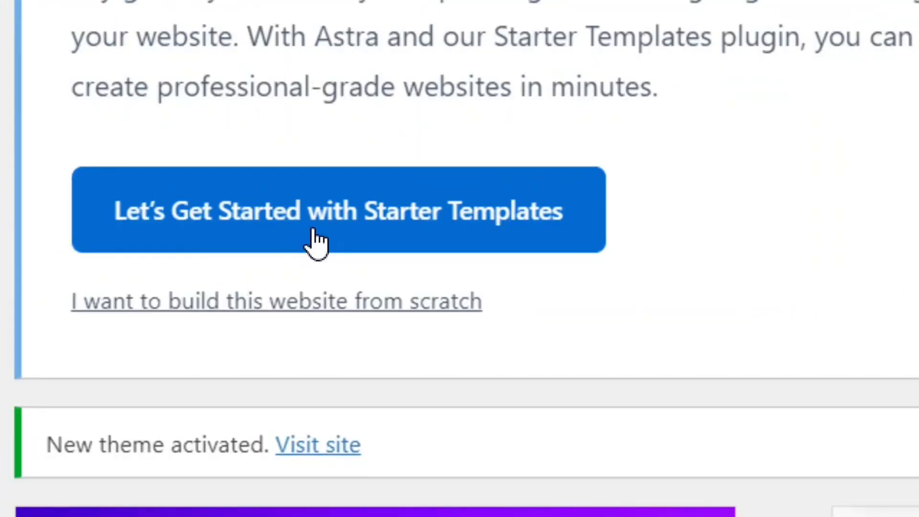
Get started with Astra's Starter Templates and choose the AI Website Builder.
left_click(315, 244)
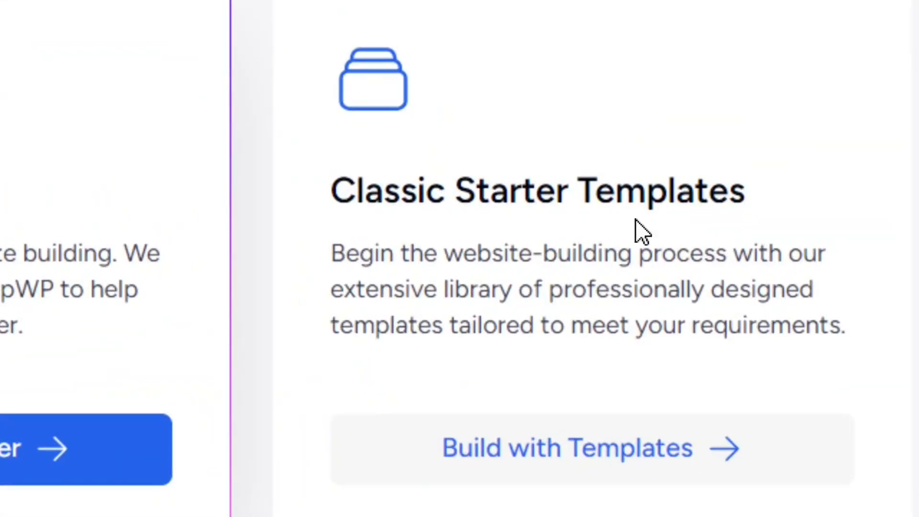
scroll(637, 451, "down", 1)
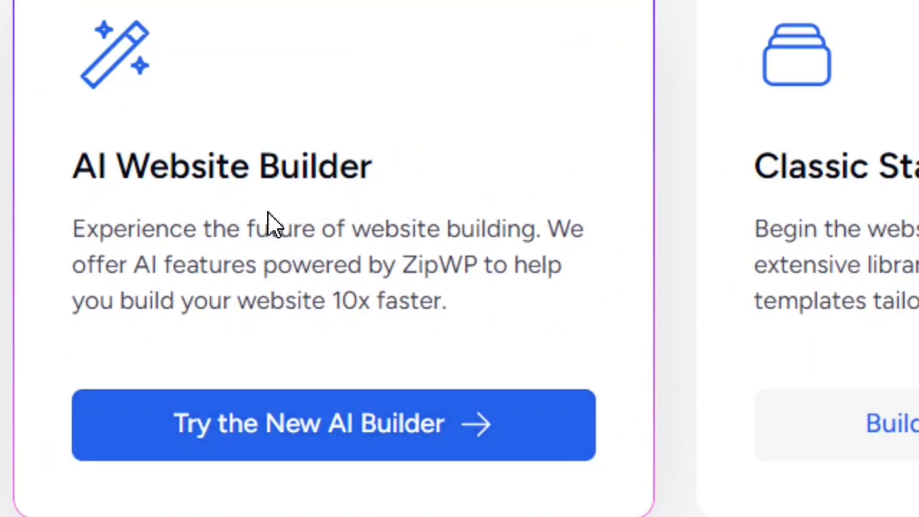
left_click(322, 430)
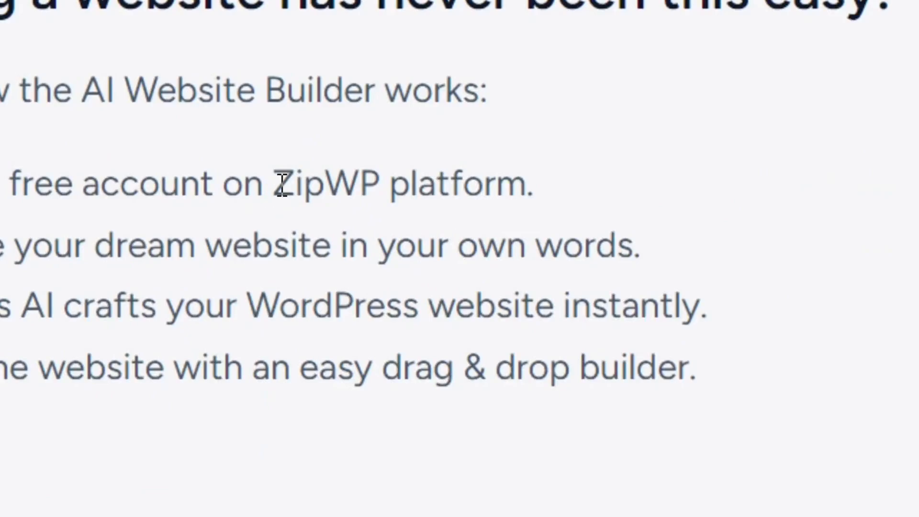
Start the free AI Website Builder setup and read the introduction on the ZipWP page.
left_click_drag(283, 183, 524, 180)
left_click(525, 180)
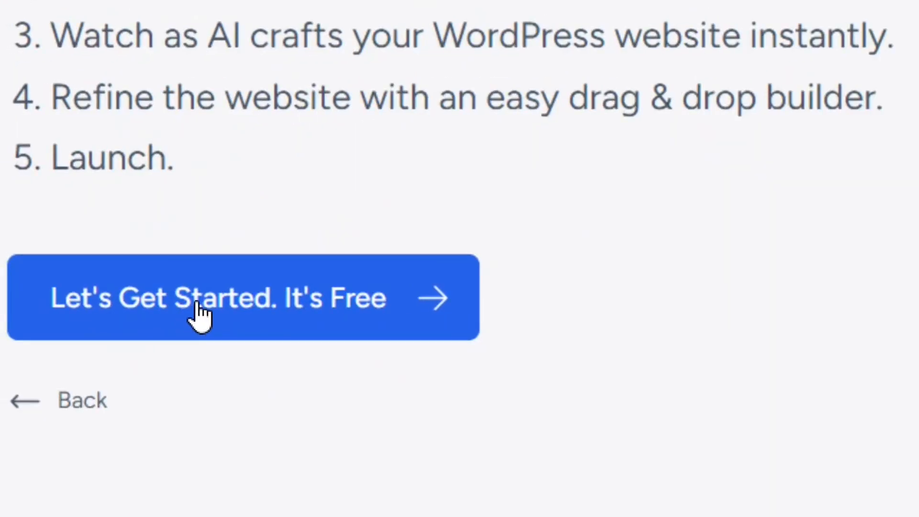
left_click(200, 311)
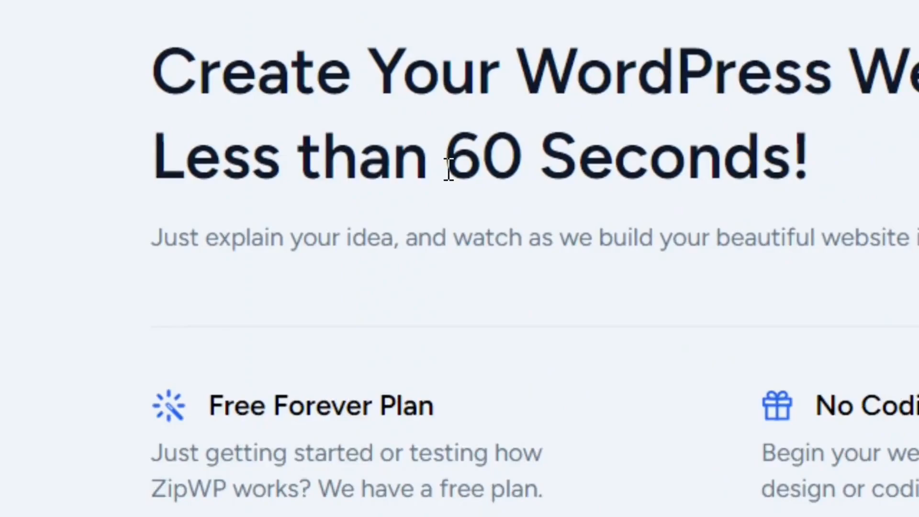
left_click_drag(521, 172, 704, 177)
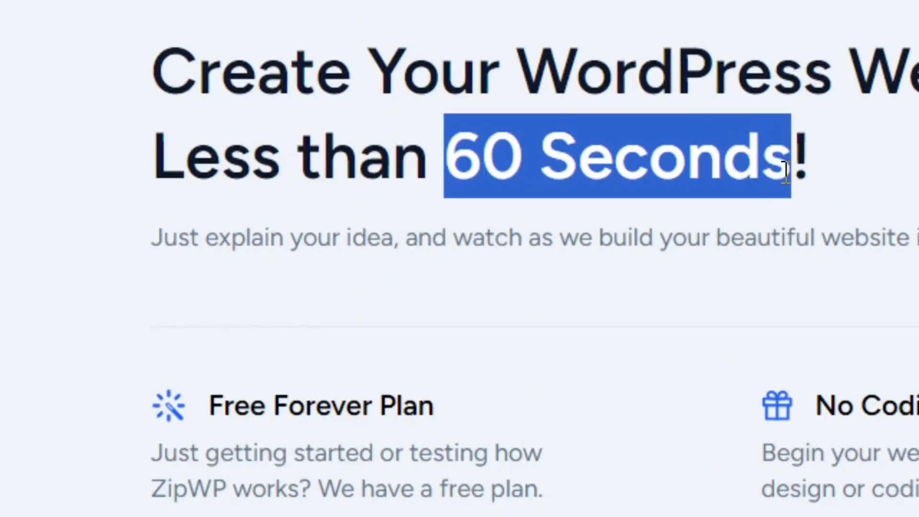
left_click(816, 173)
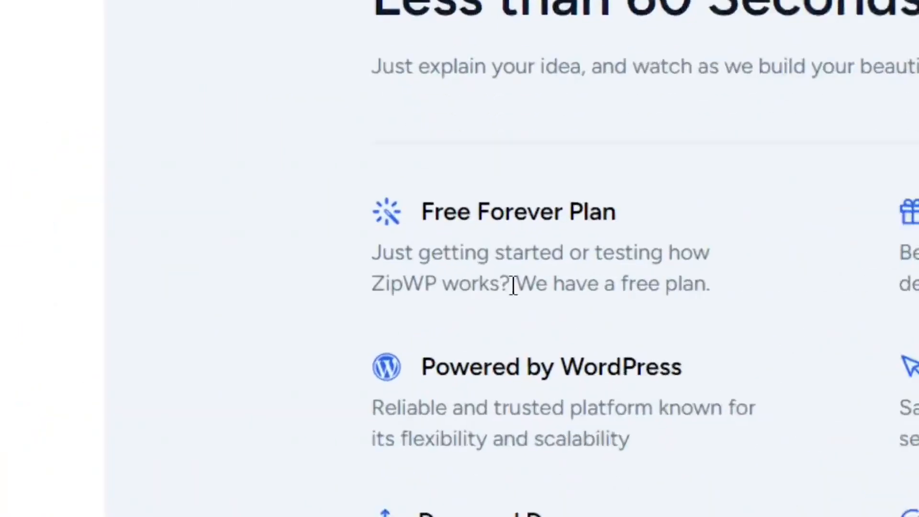
left_click_drag(402, 407, 198, 414)
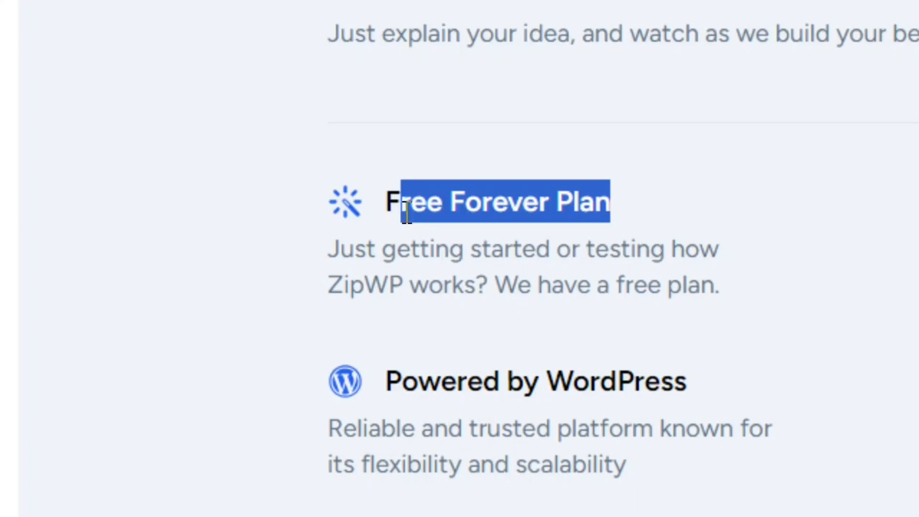
left_click_drag(406, 213, 389, 213)
left_click(675, 216)
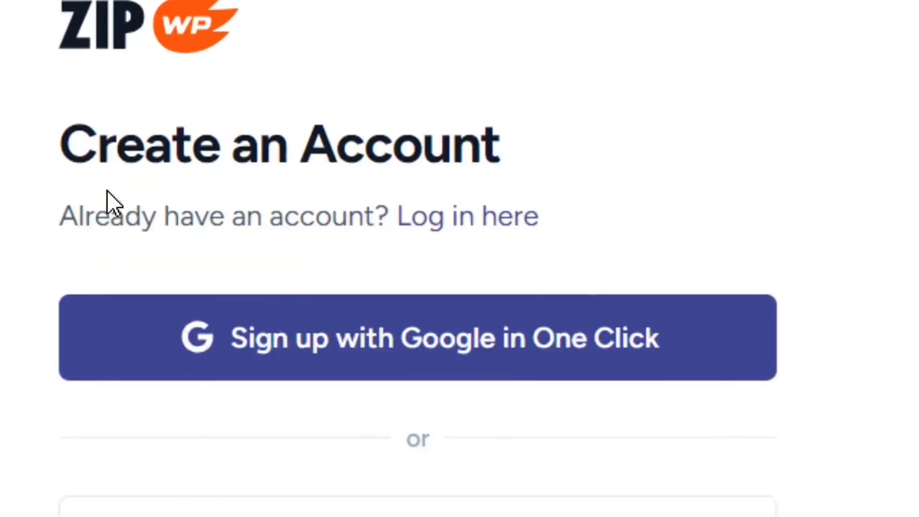
left_click_drag(59, 179, 208, 189)
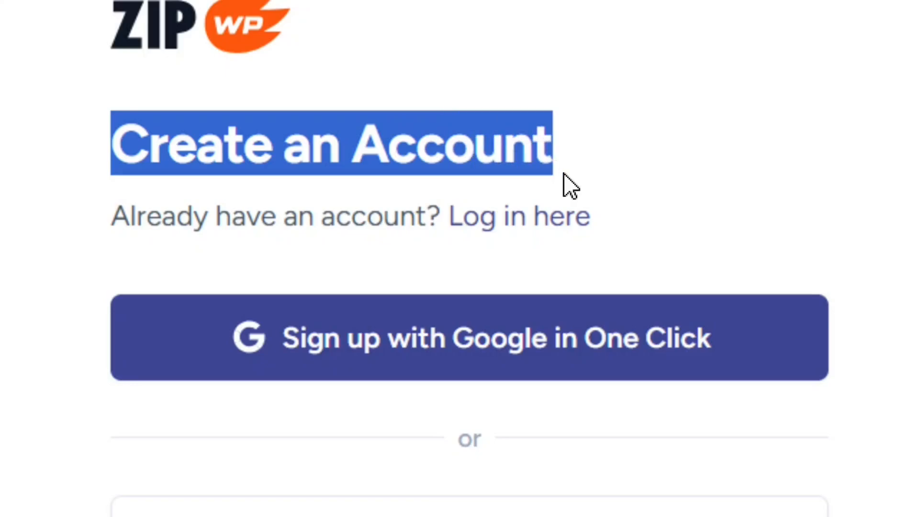
left_click(596, 169)
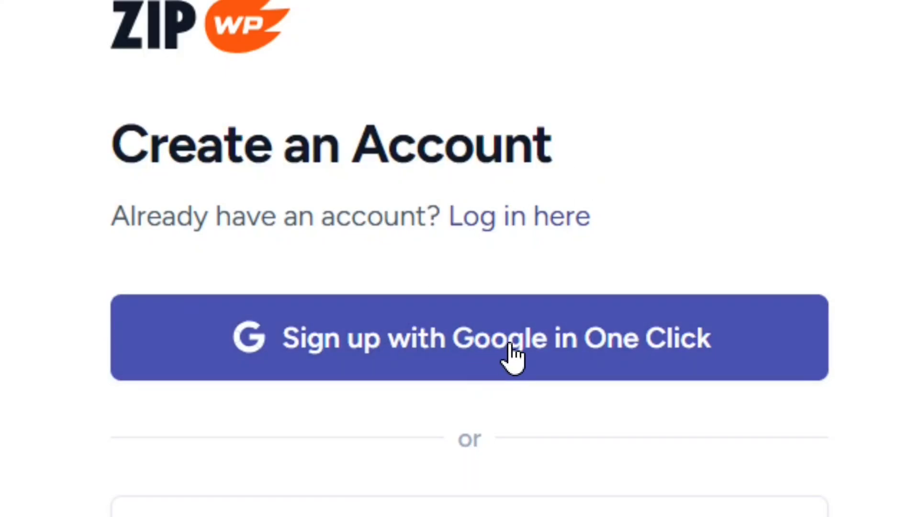
Sign up for ZipWP with a Google account, approve the access and connect the account to the WordPress site.
left_click(513, 358)
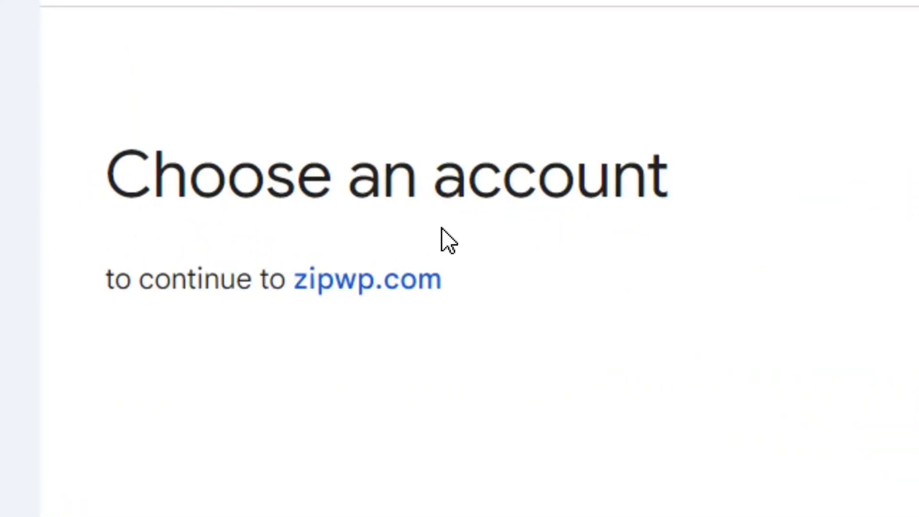
left_click(550, 208)
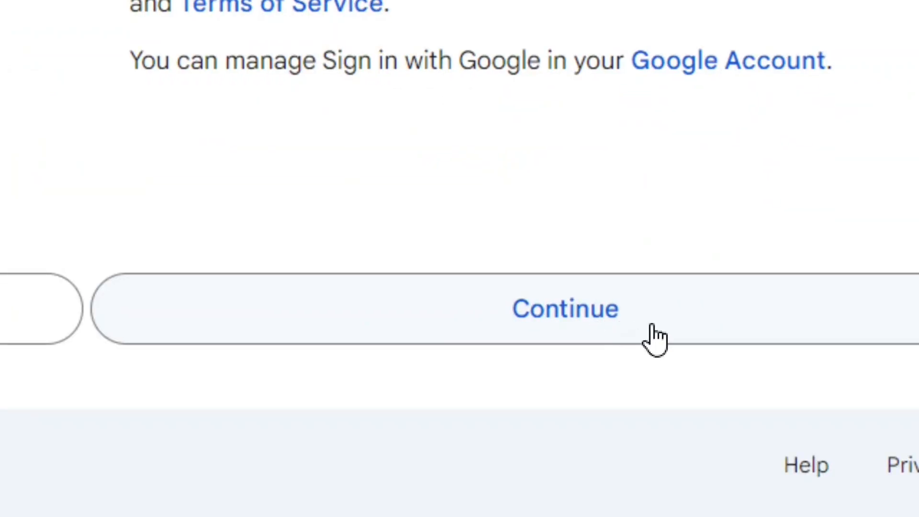
left_click(613, 335)
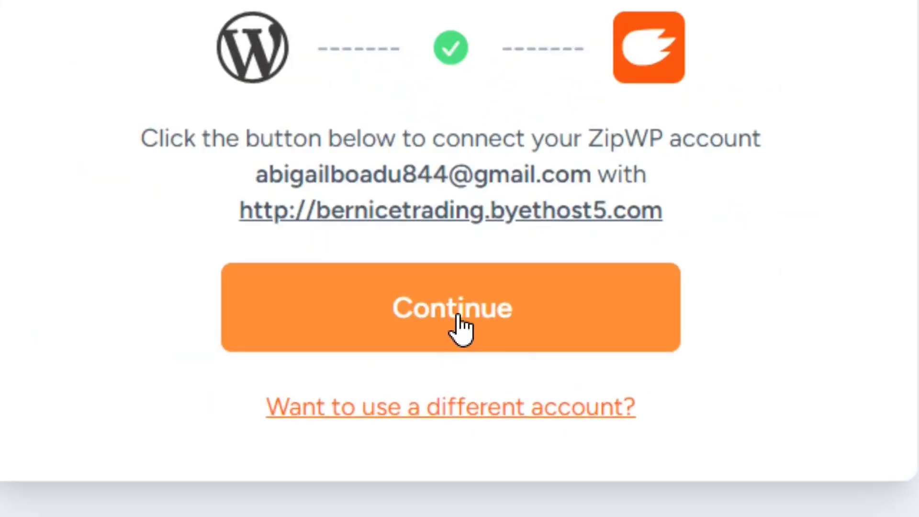
left_click(461, 324)
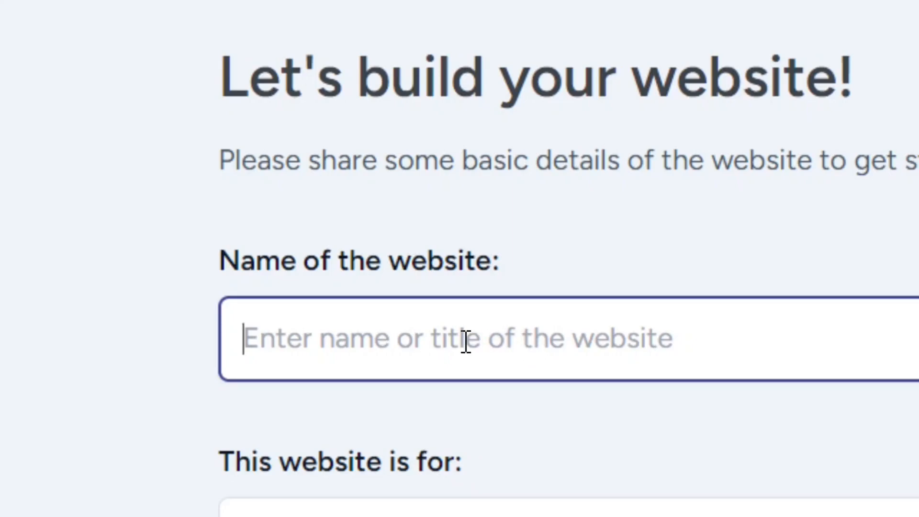
Name the website "Bernice Trading Blog", set its type to Entrepreneur and proceed to the description.
type("Bernice Trading Blog")
left_click_drag(480, 341, 229, 358)
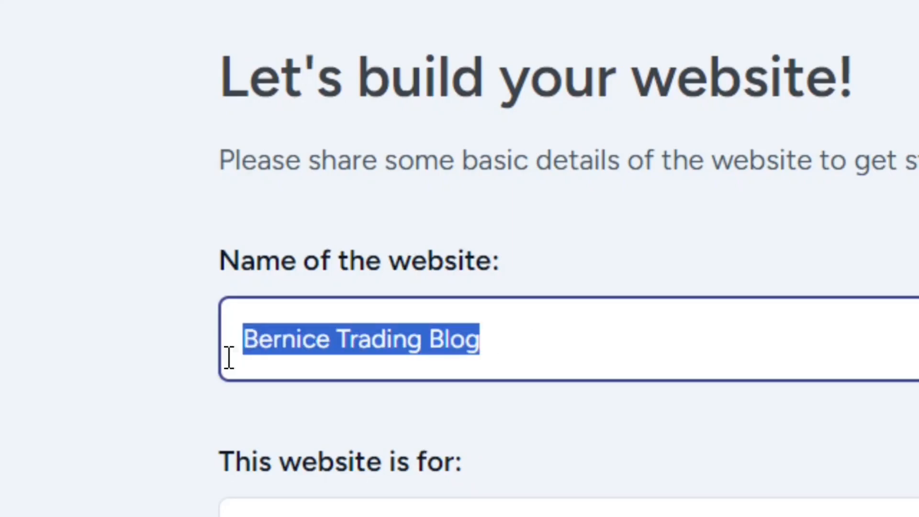
left_click(530, 341)
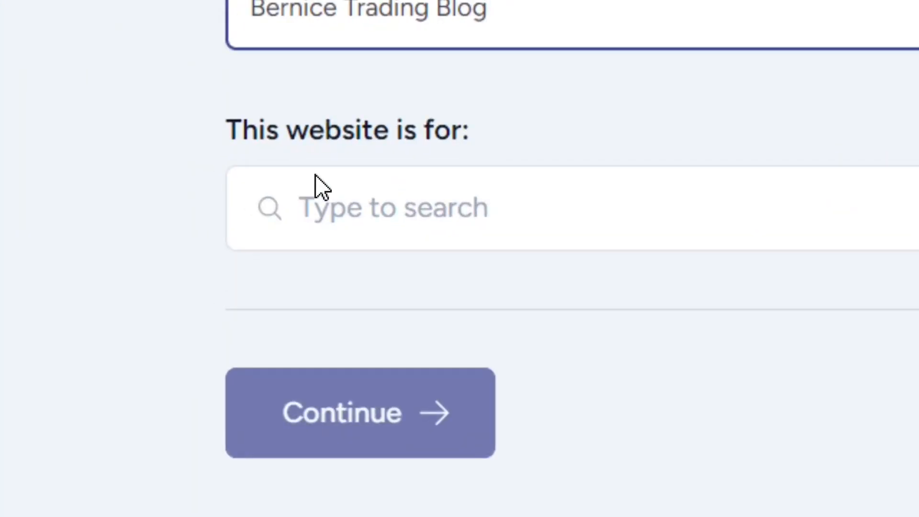
left_click(447, 197)
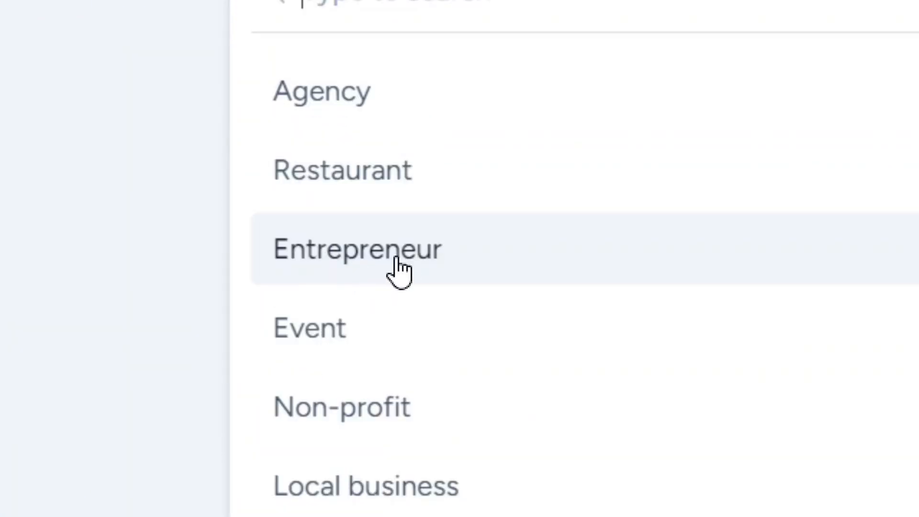
left_click(397, 261)
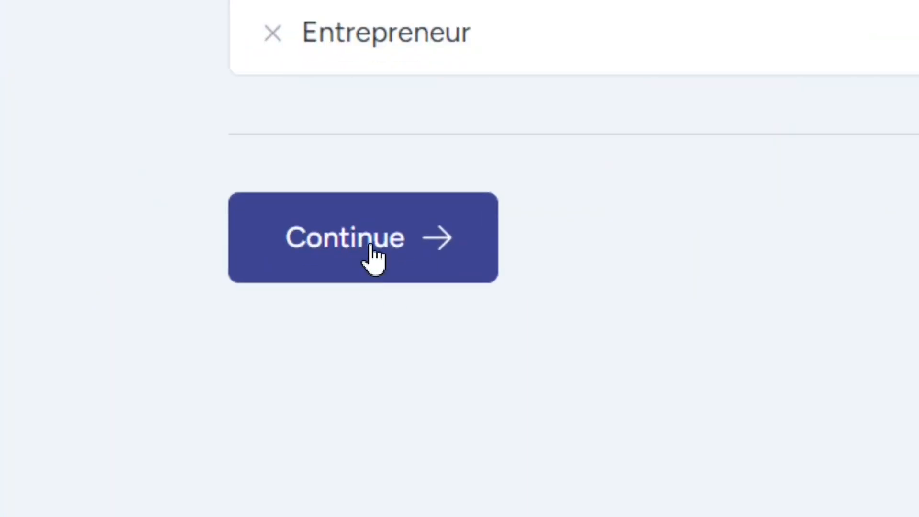
left_click(373, 259)
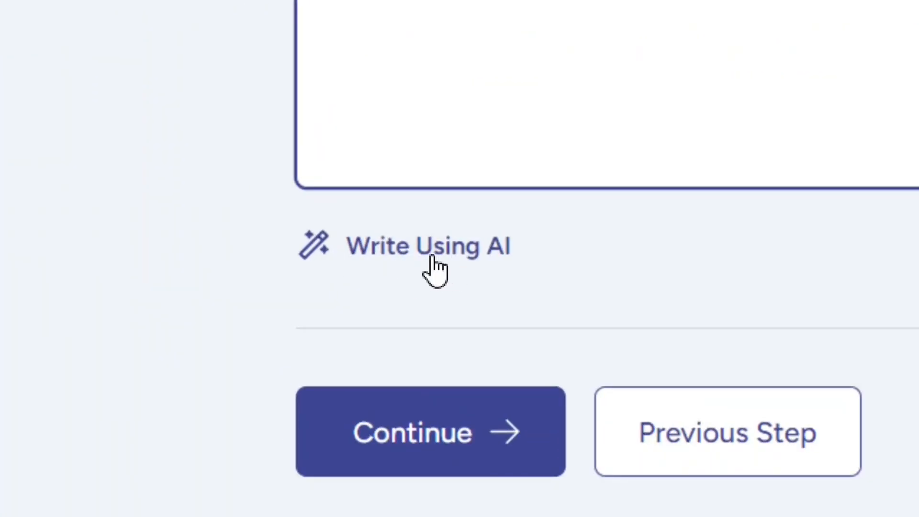
Have the AI write the website description and proceed to the contact details.
left_click(432, 257)
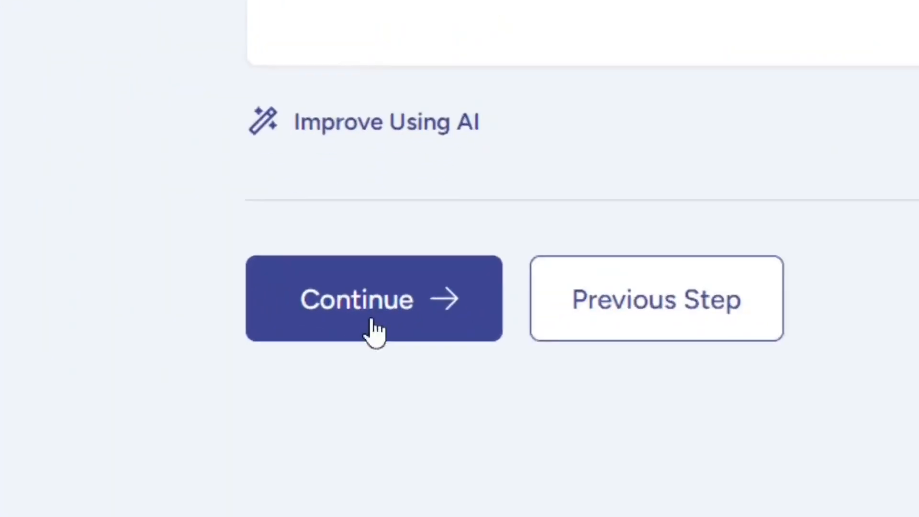
left_click(397, 317)
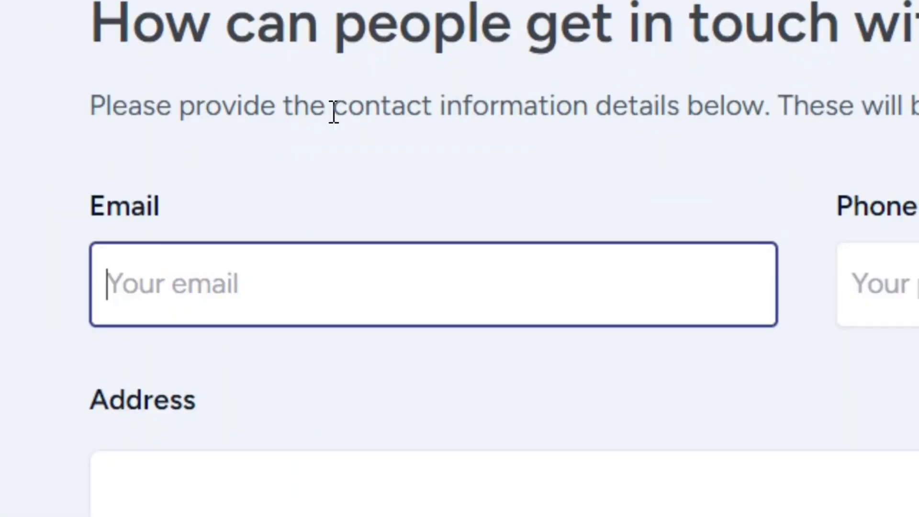
Look over the contact fields and social media options, and skip the contact step without entering details.
left_click_drag(409, 72, 558, 74)
left_click(709, 117)
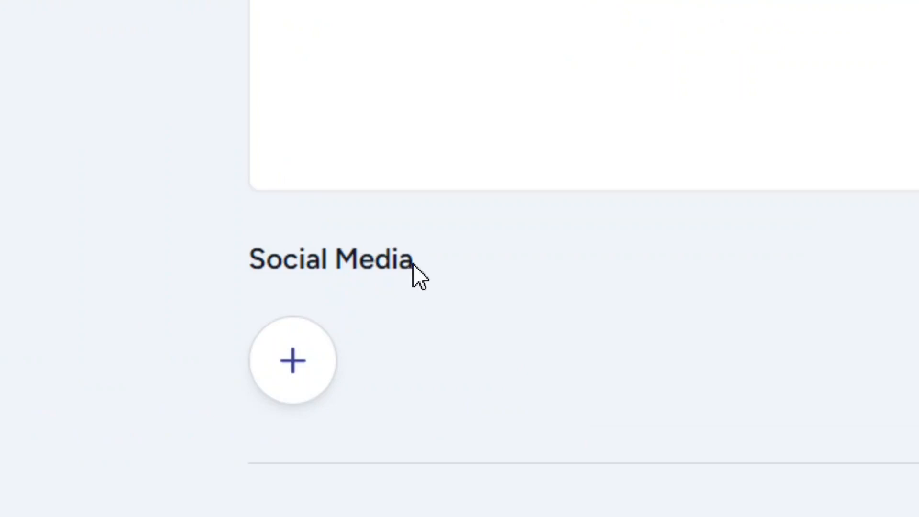
left_click_drag(382, 290, 331, 291)
left_click(482, 317)
left_click(294, 382)
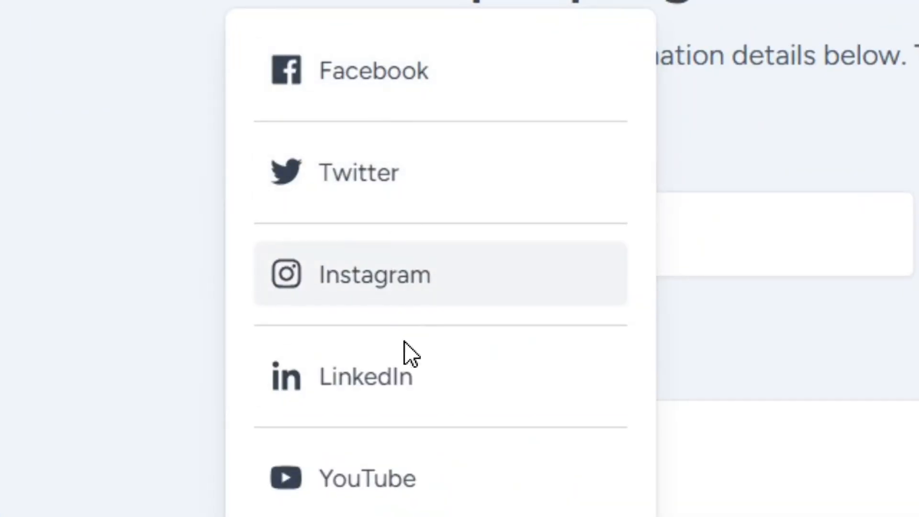
scroll(411, 466, "down", 3)
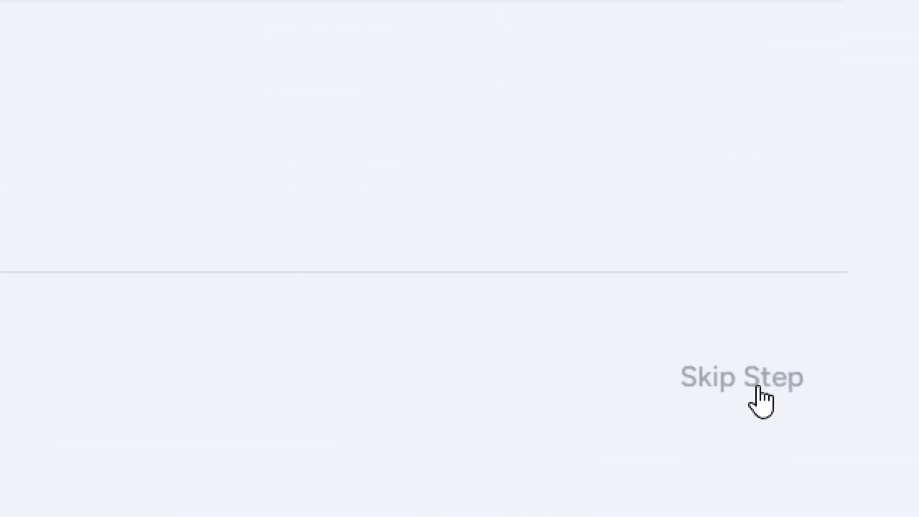
left_click(757, 387)
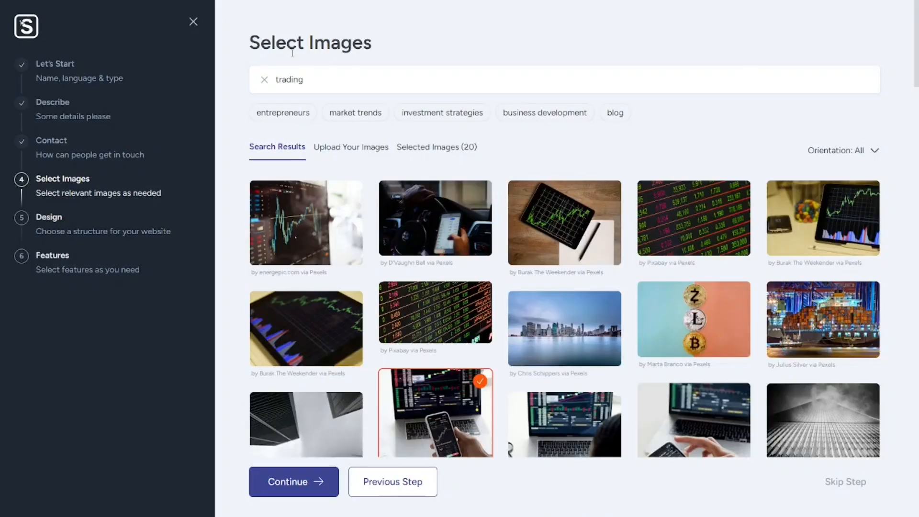
Review the selected images, the upload area and the search results, and continue with the preselected images.
left_click_drag(250, 44, 370, 46)
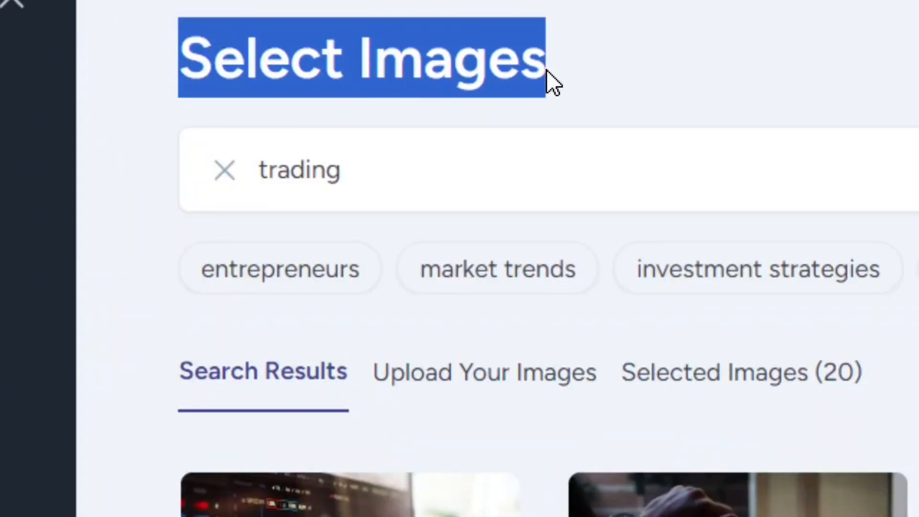
left_click(604, 74)
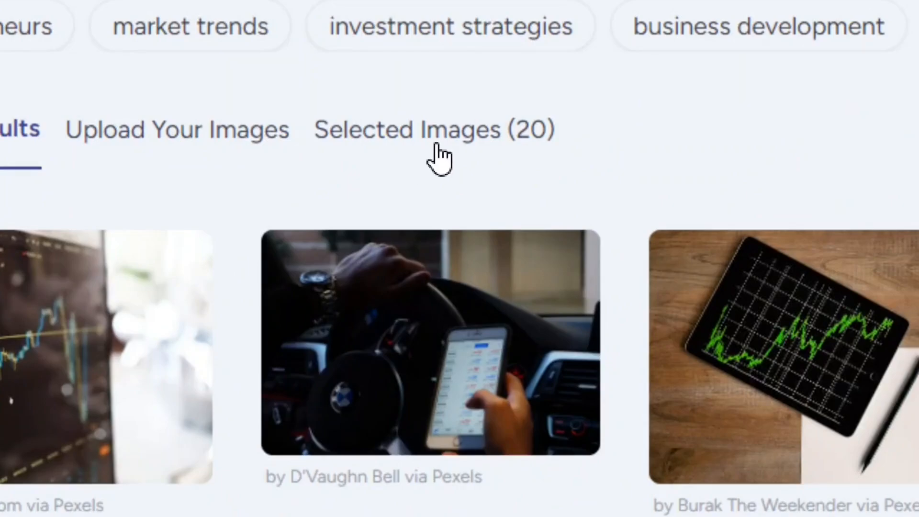
left_click(439, 159)
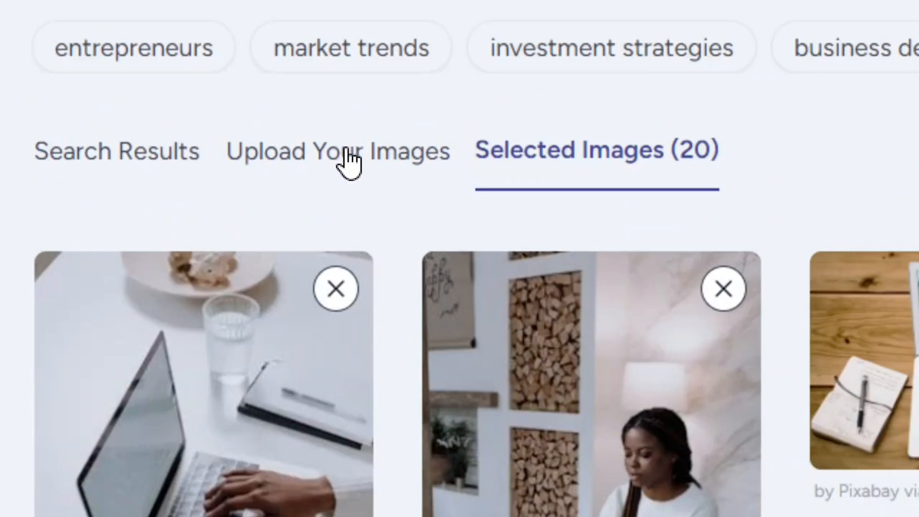
left_click(352, 148)
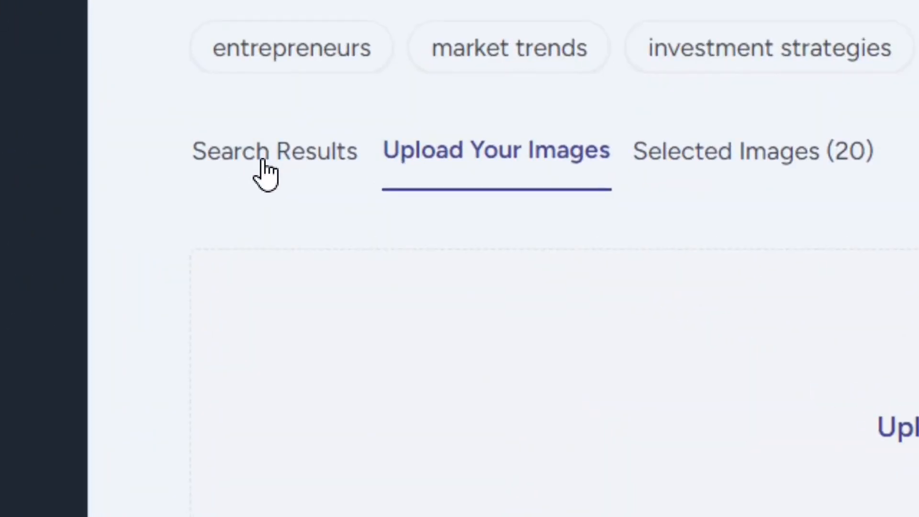
left_click(278, 150)
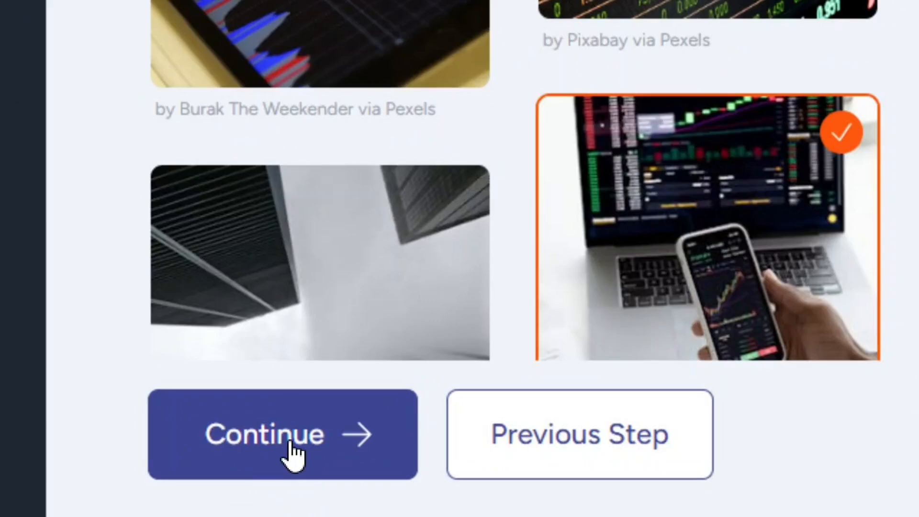
left_click(290, 442)
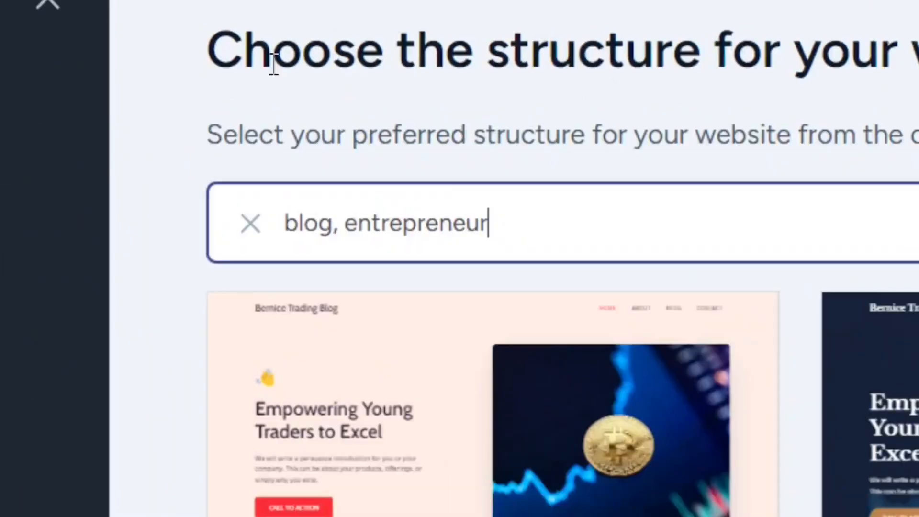
Browse the suggested website structures, choose Option 18 and continue with its design and default colors.
left_click_drag(272, 45, 560, 43)
left_click(808, 90)
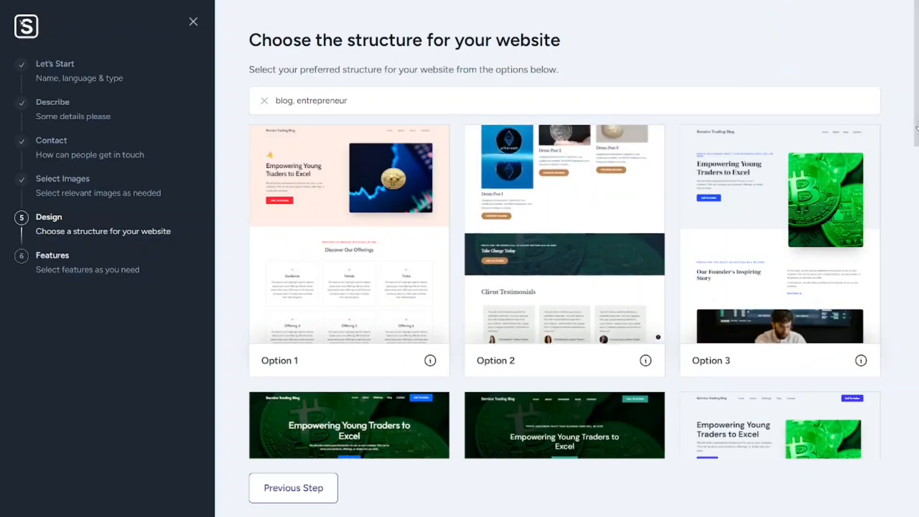
scroll(916, 231, "down", 4)
scroll(916, 231, "down", 15)
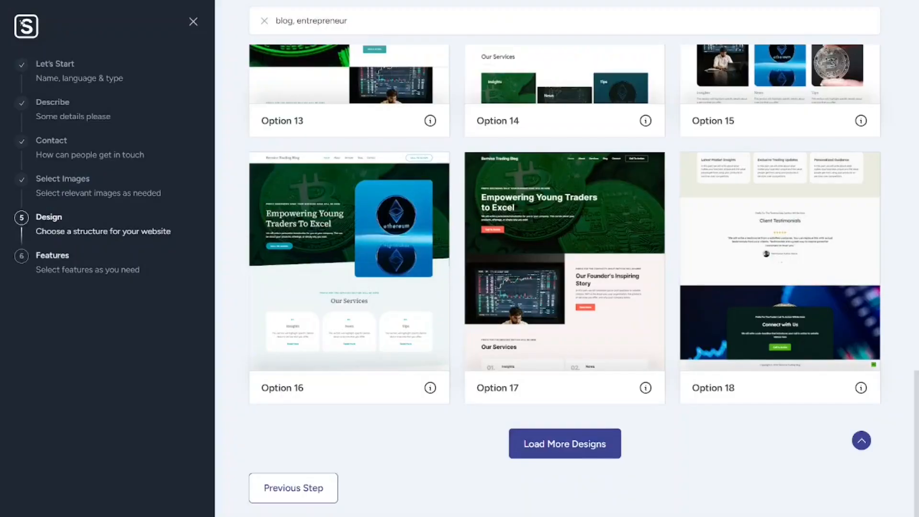
left_click(767, 250)
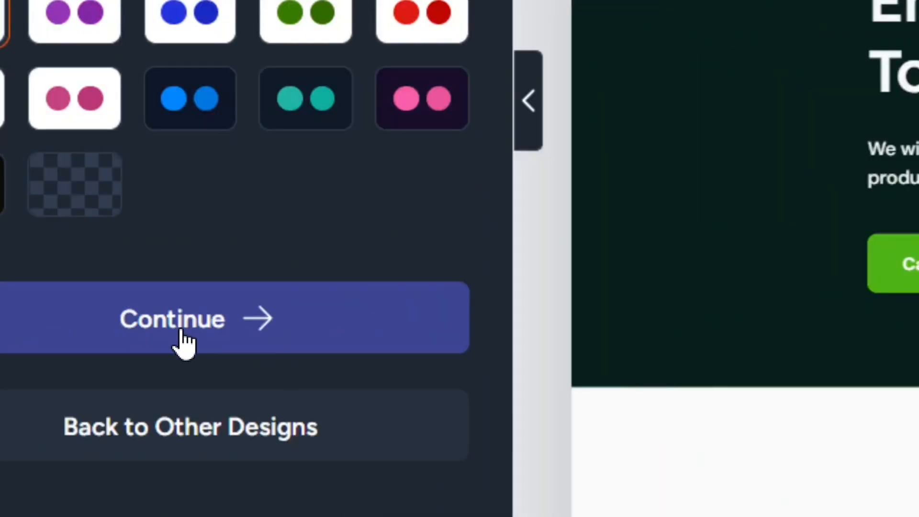
left_click(106, 327)
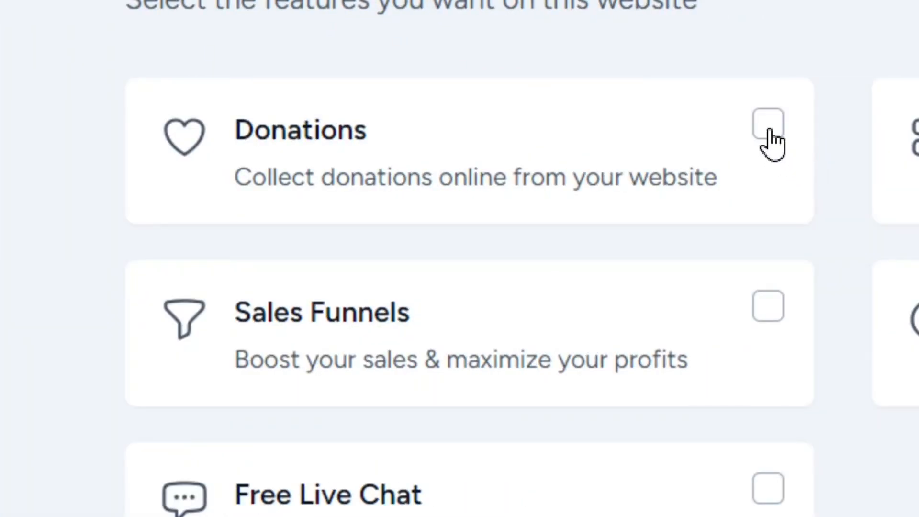
Try selecting the Donations feature, deselect it again, and start building the website without extra features.
left_click(768, 125)
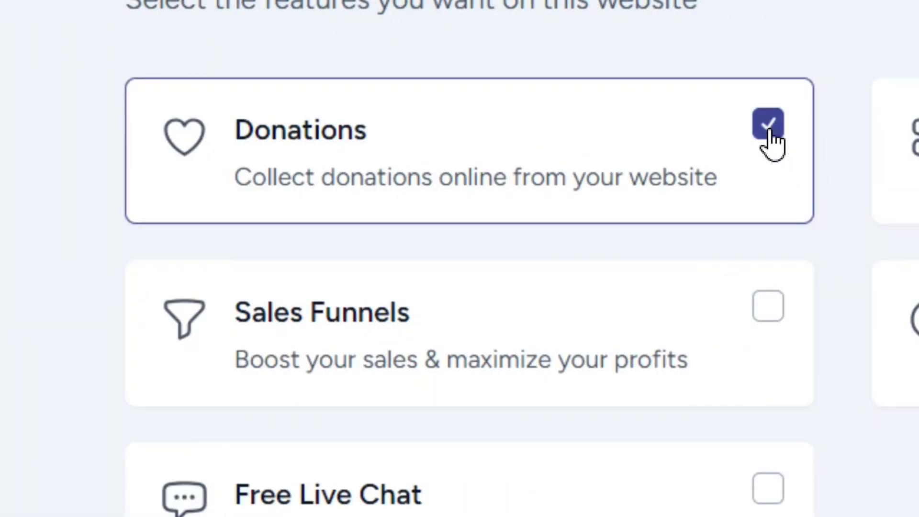
left_click(768, 125)
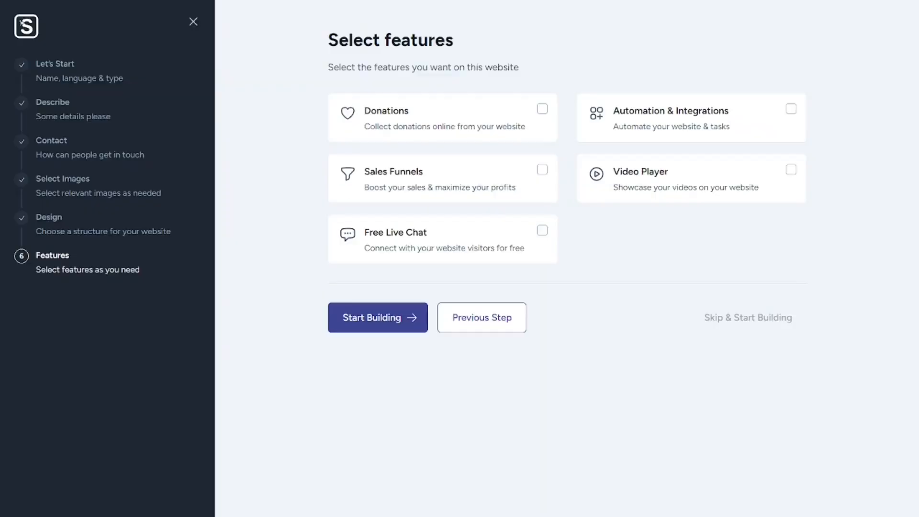
left_click(723, 299)
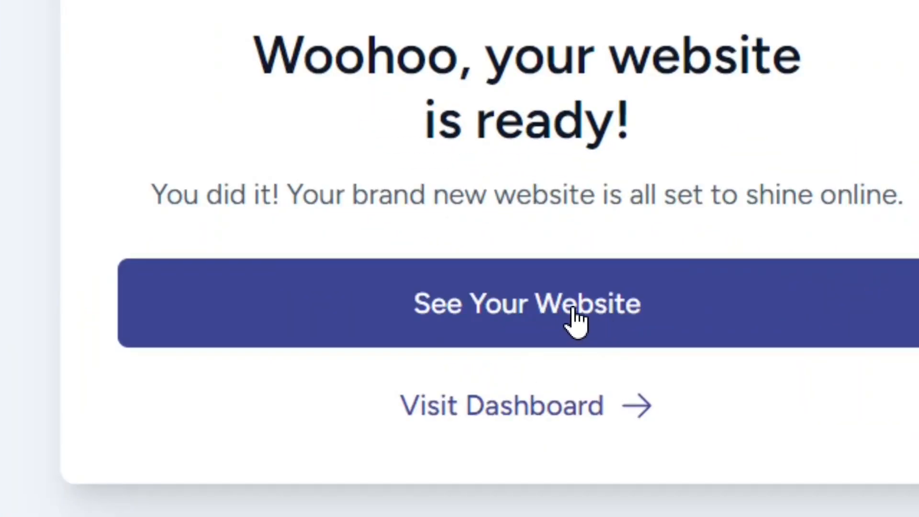
Open the finished website and look through its homepage sections down to the offers.
left_click(577, 321)
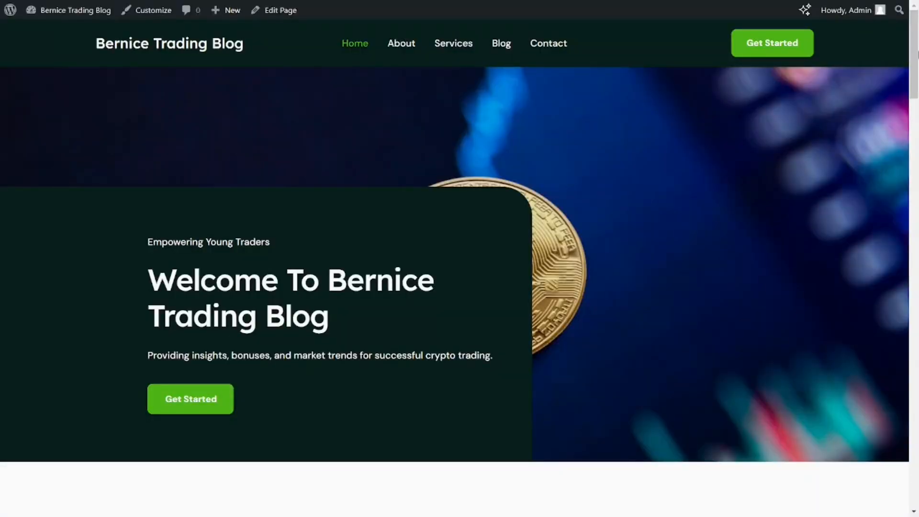
scroll(459, 268, "down", 8)
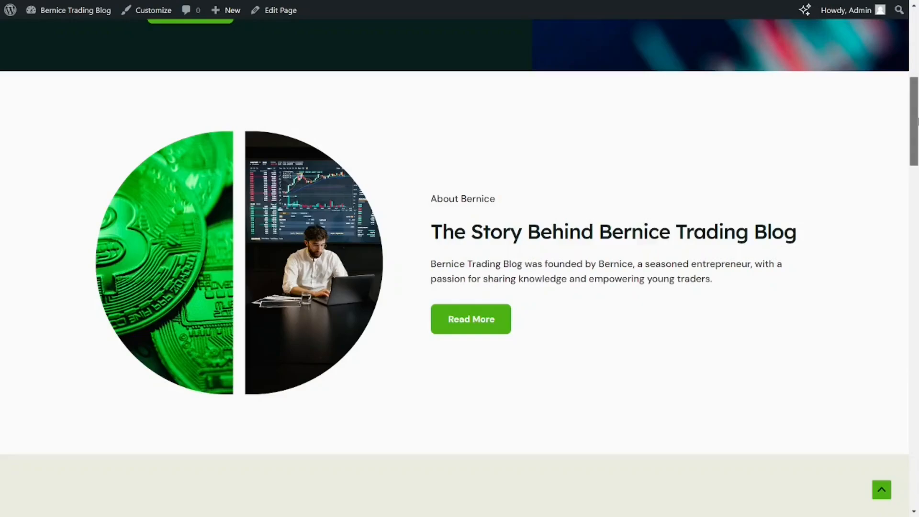
left_click_drag(916, 121, 917, 207)
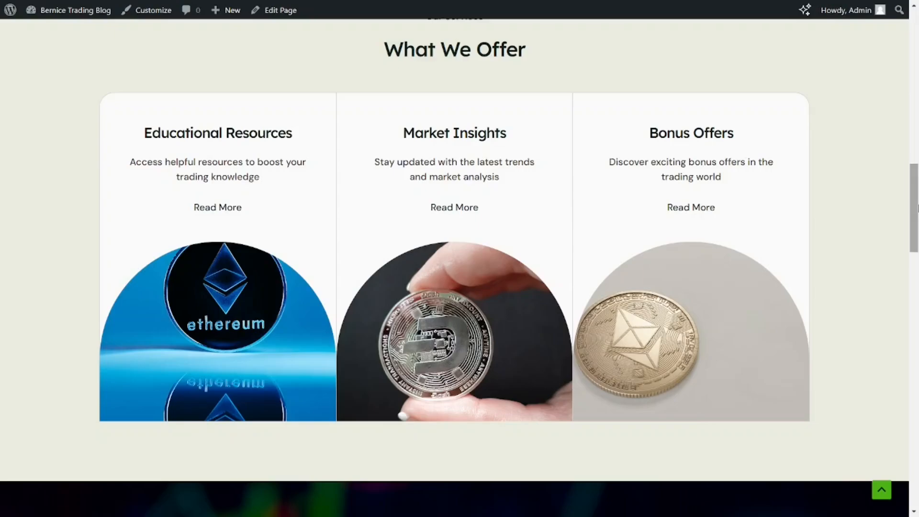
Look through the rest of the homepage, from the How It Works section past the client testimonials to the page end.
left_click_drag(916, 207, 917, 286)
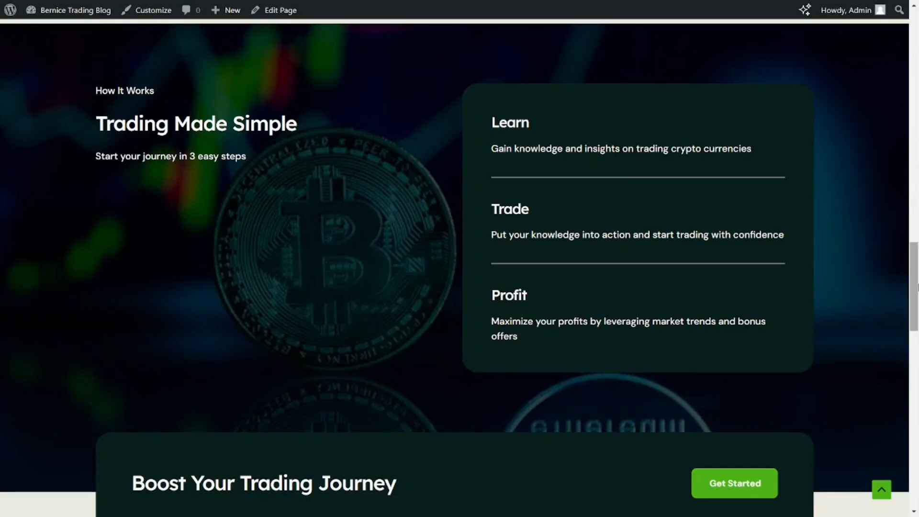
left_click_drag(917, 288, 917, 405)
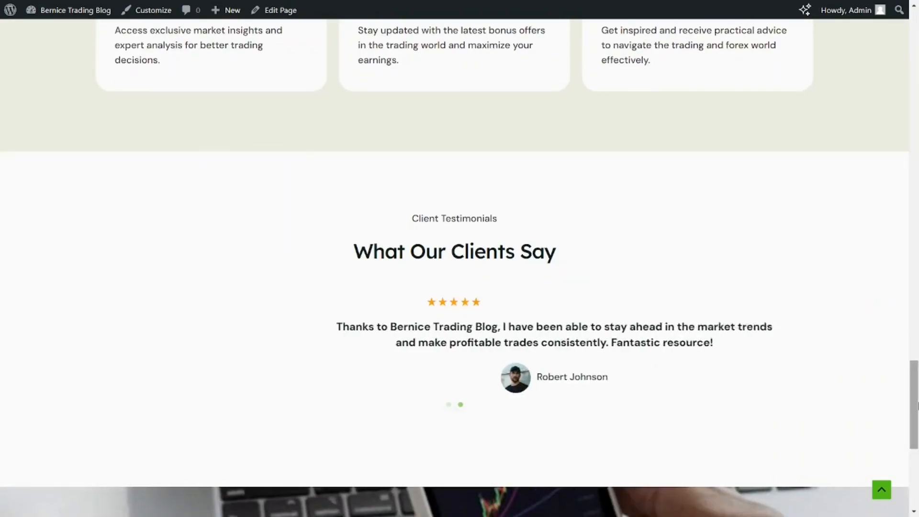
left_click_drag(917, 406, 917, 463)
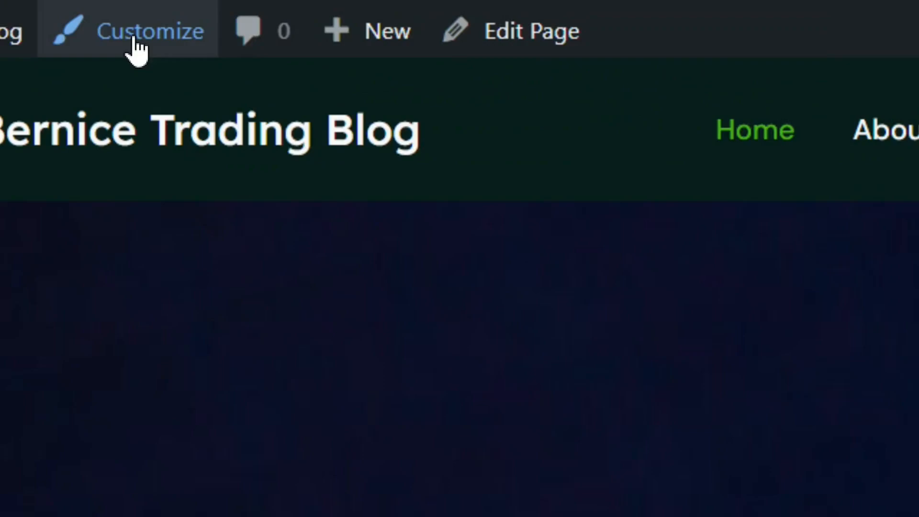
Open the site customizer from the homepage and preview the website in tablet size.
left_click(135, 43)
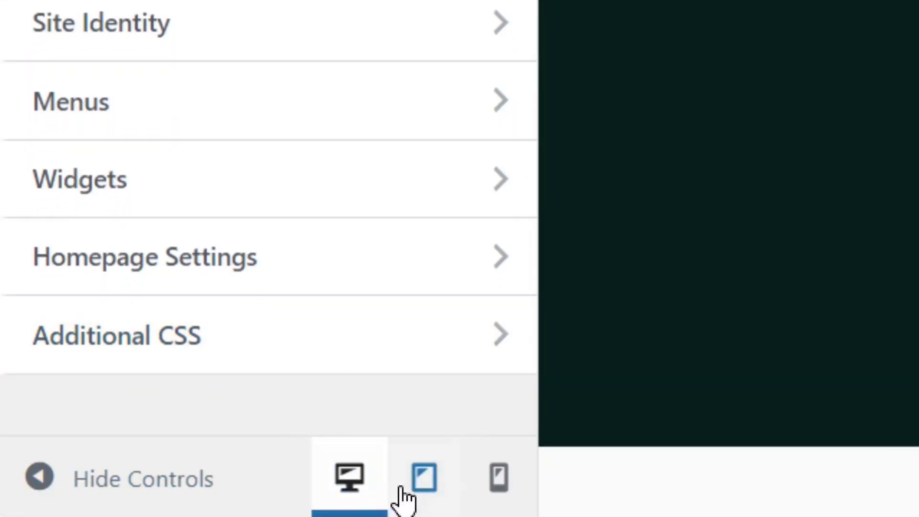
left_click(431, 496)
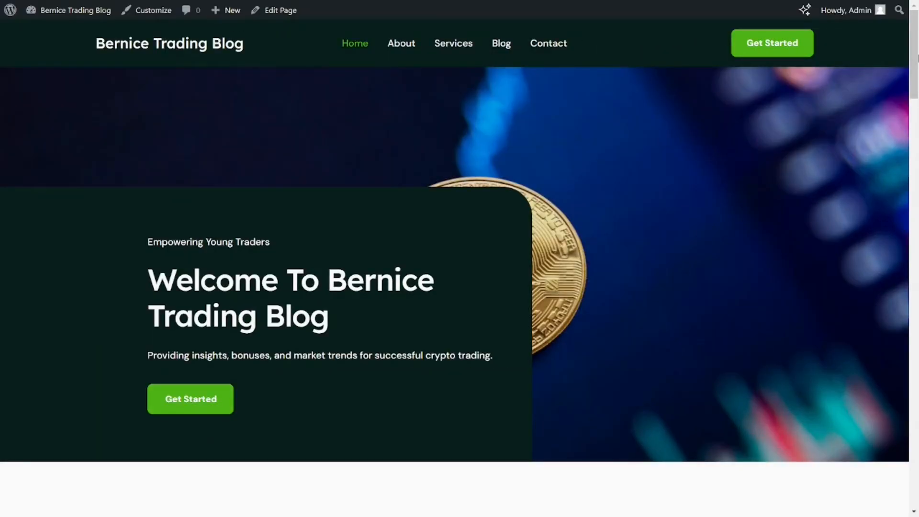
Look over the live homepage from beginning to end and view the browser's connection security information for the site.
left_click_drag(917, 60, 917, 473)
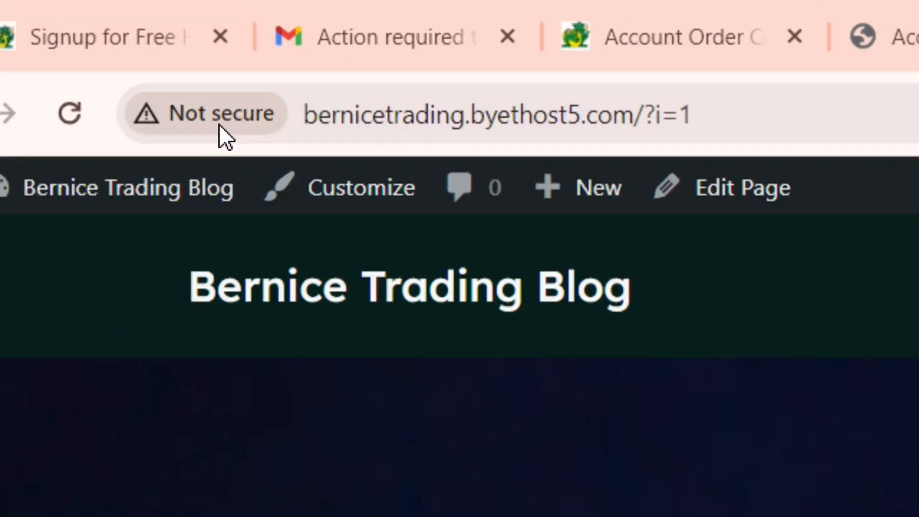
left_click(219, 125)
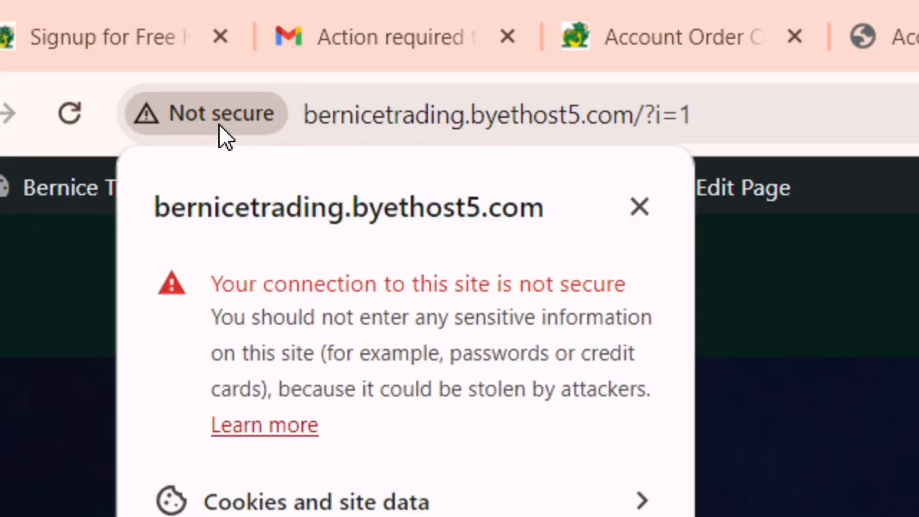